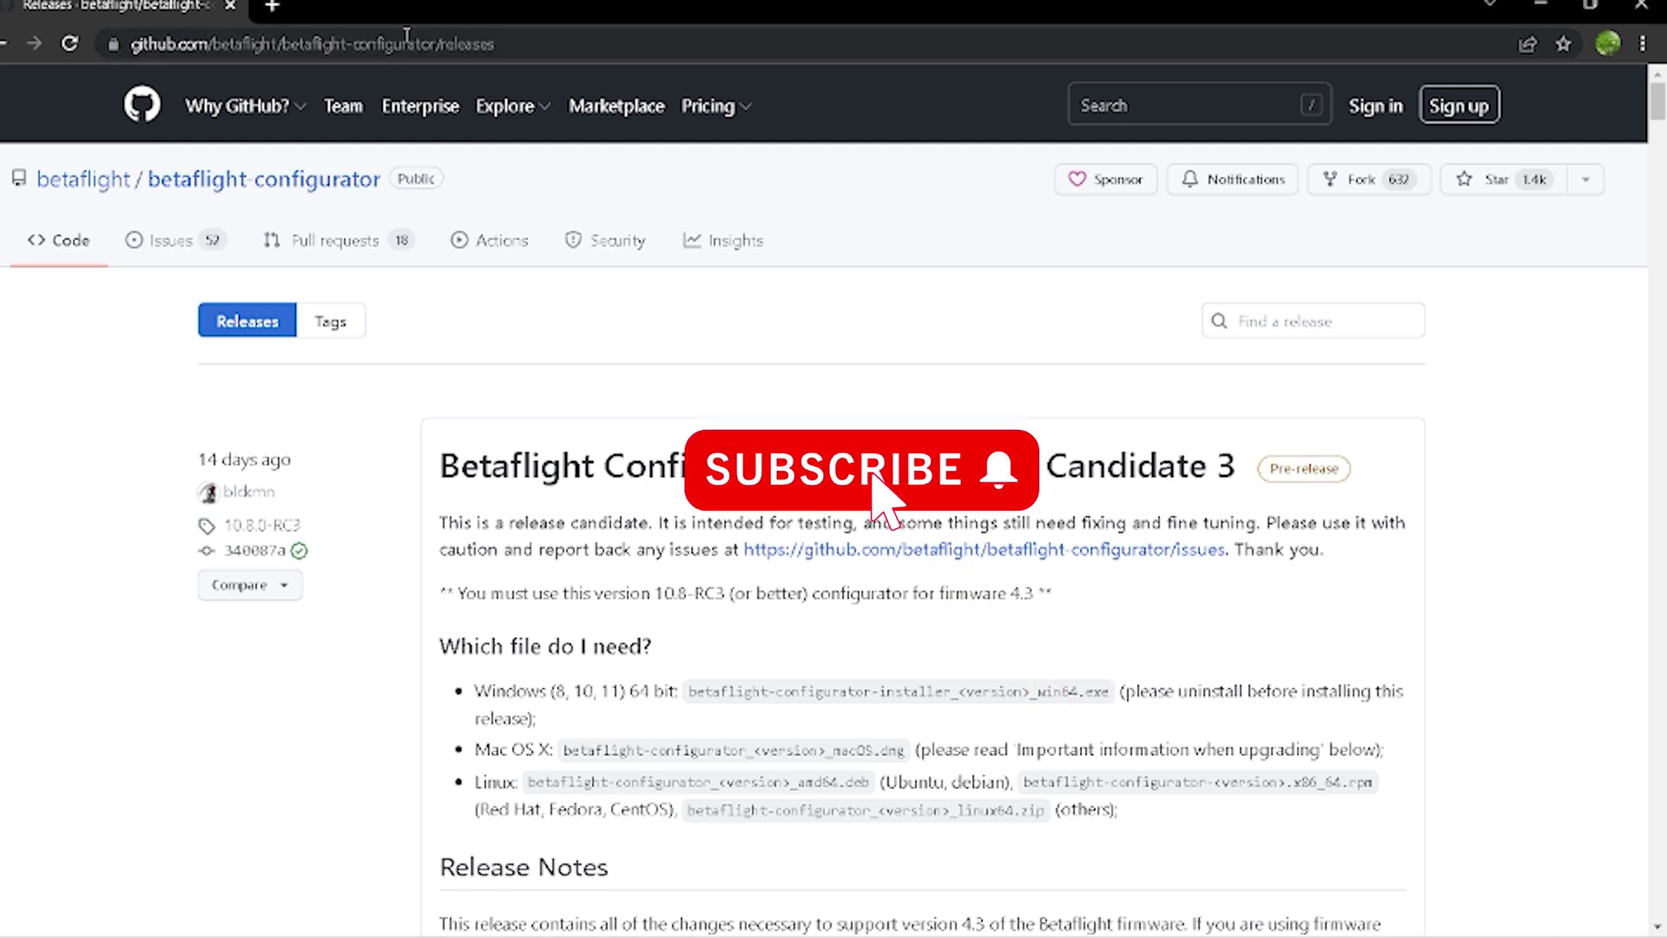
# Step: Scroll the releases page past the Release Candidate 3 fixes list to its Assets section
pyautogui.click(504, 39)
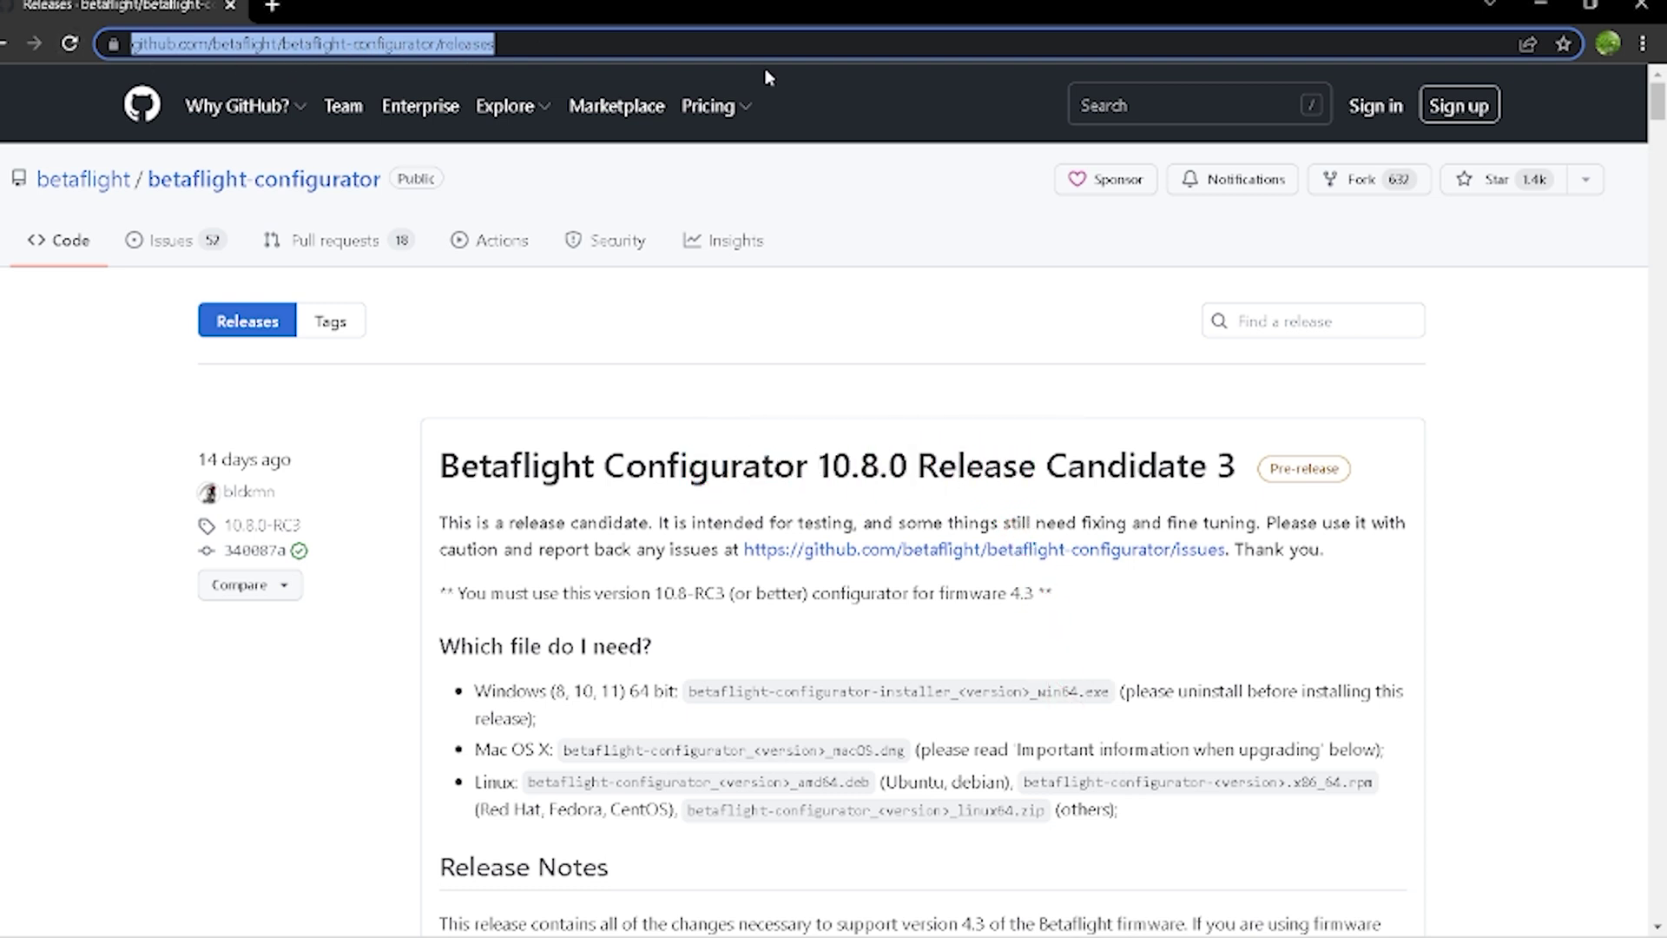
pyautogui.click(759, 378)
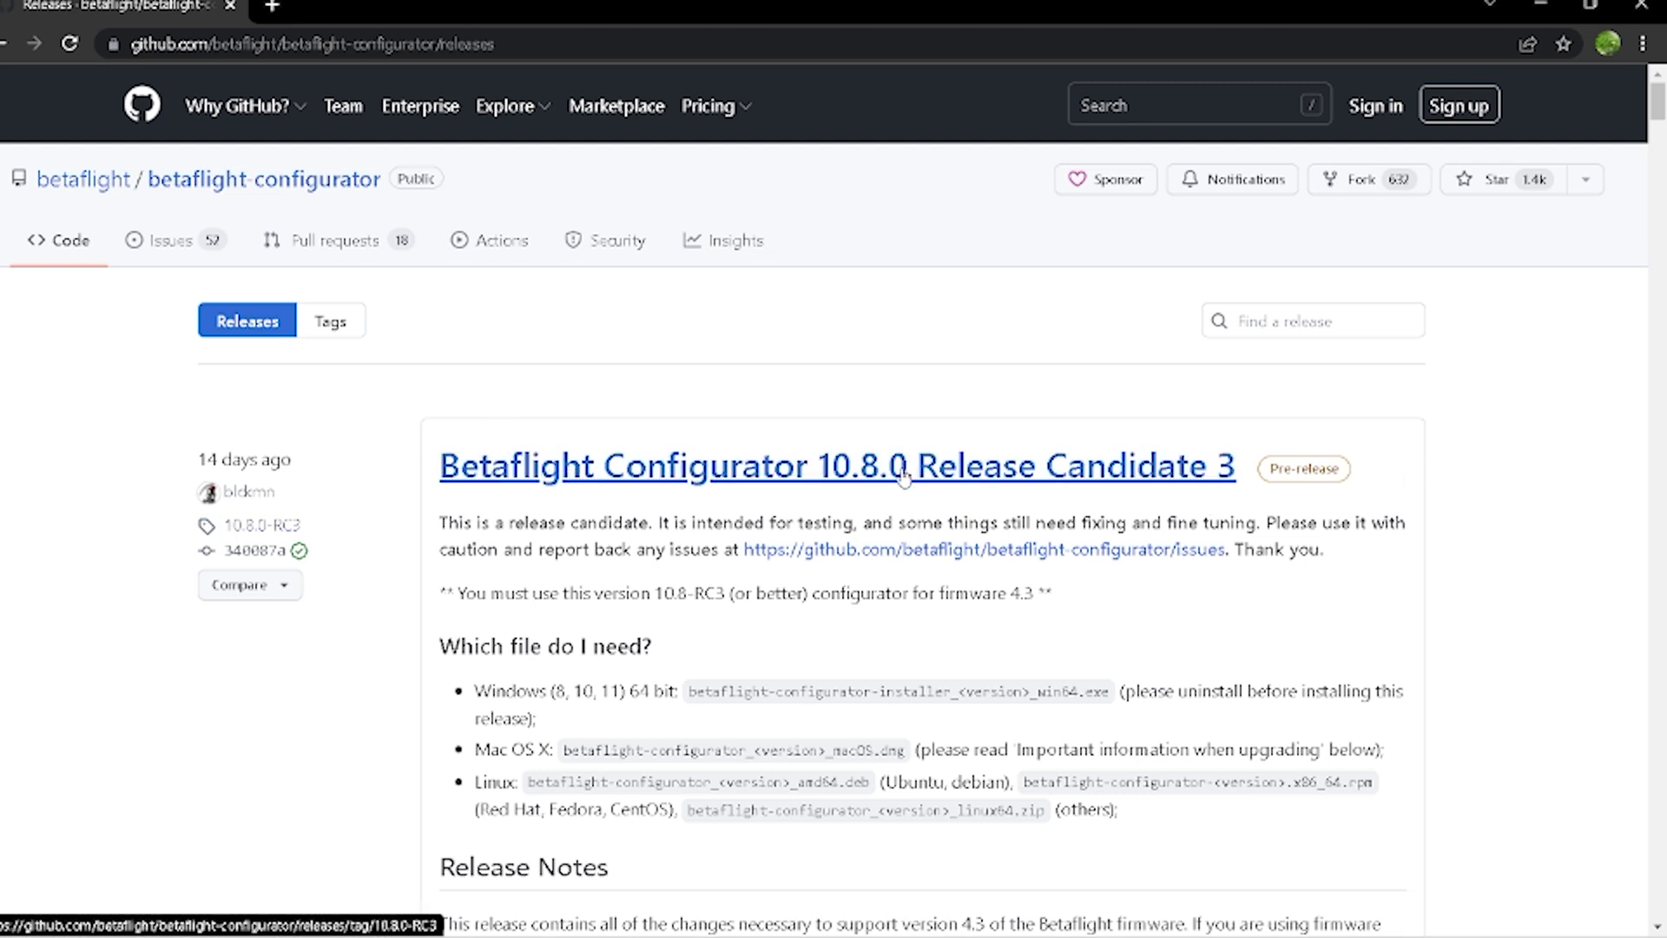
pyautogui.scroll(-1, 929, 473)
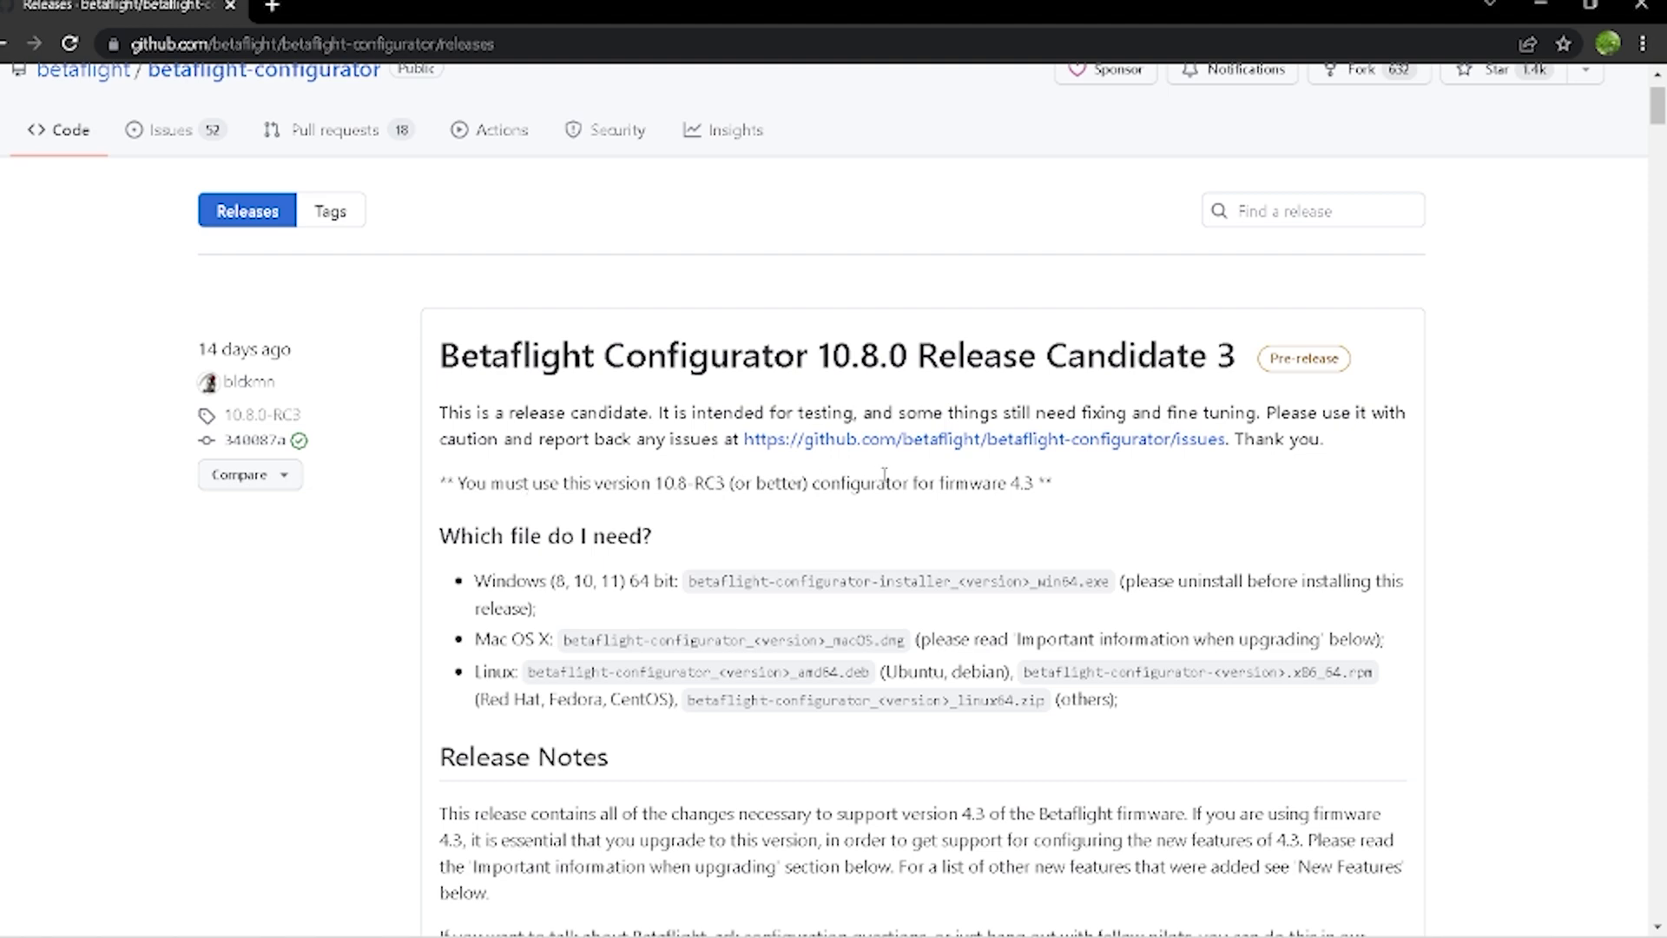
pyautogui.scroll(-1, 515, 450)
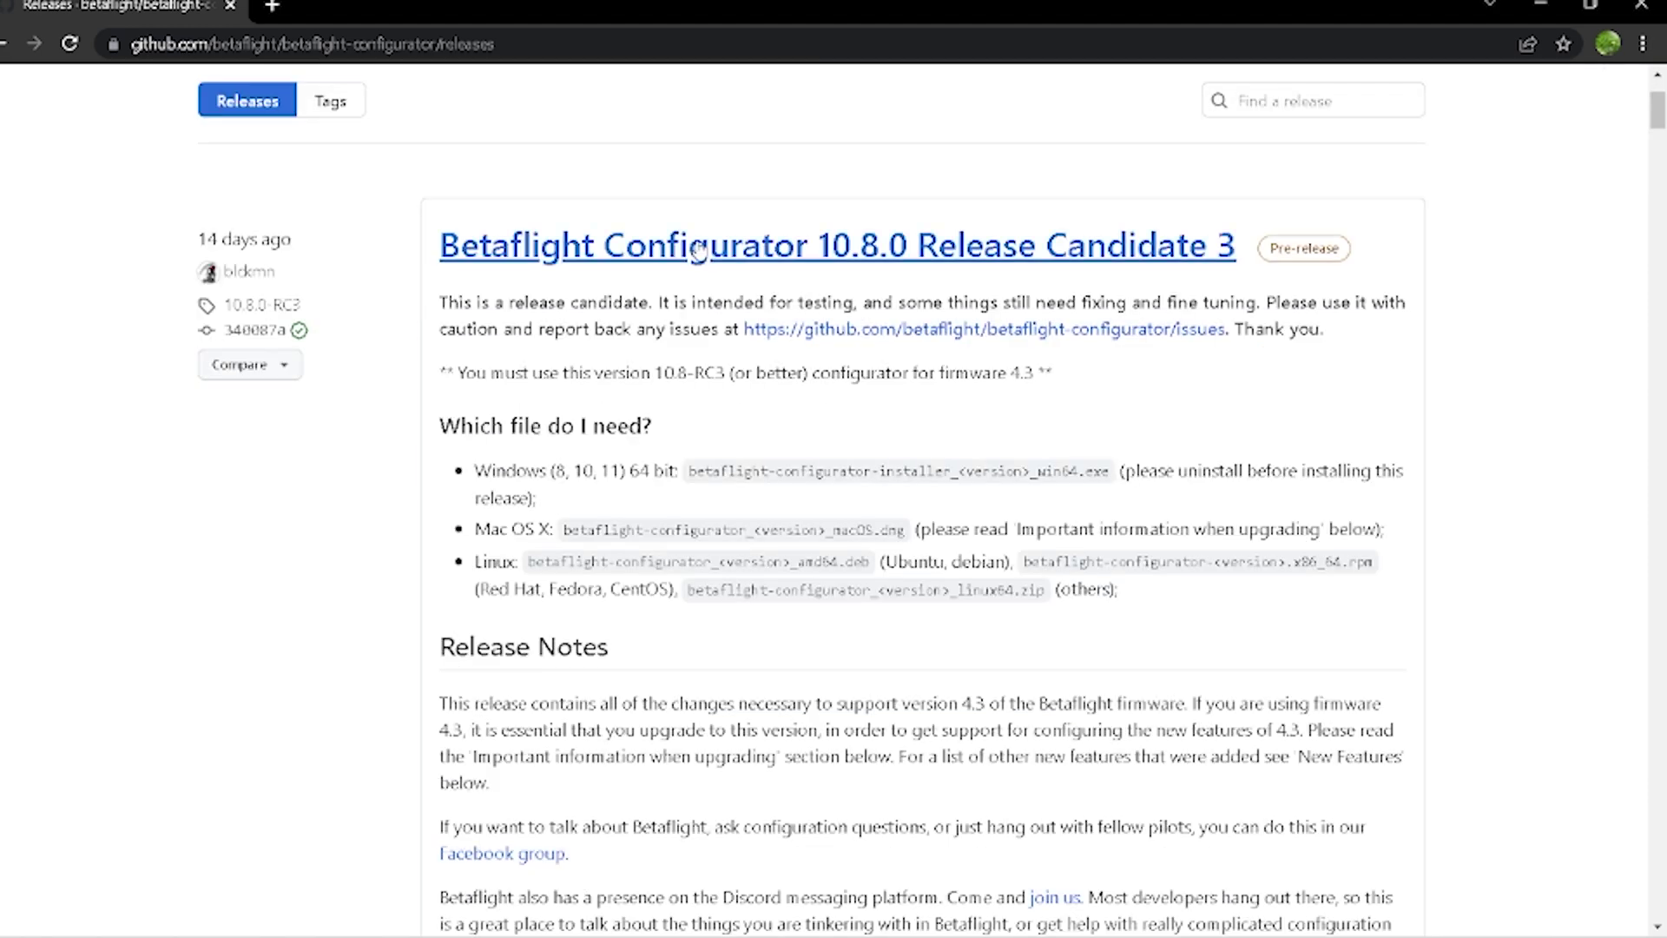
pyautogui.scroll(-8, 452, 441)
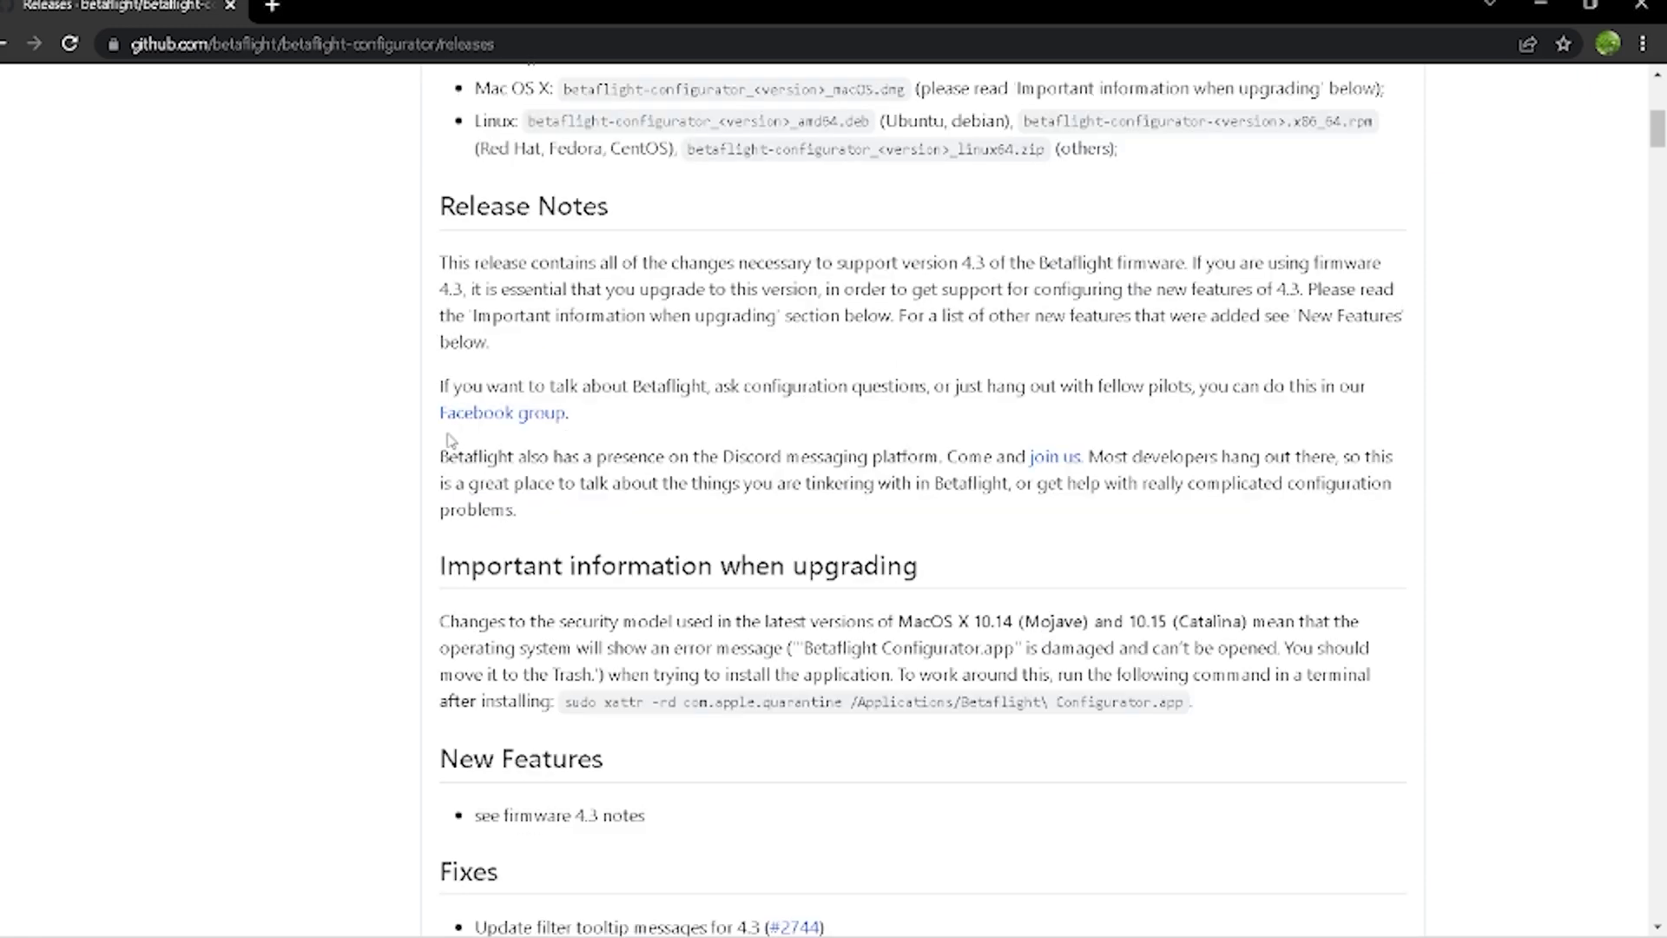
pyautogui.scroll(-7, 337, 347)
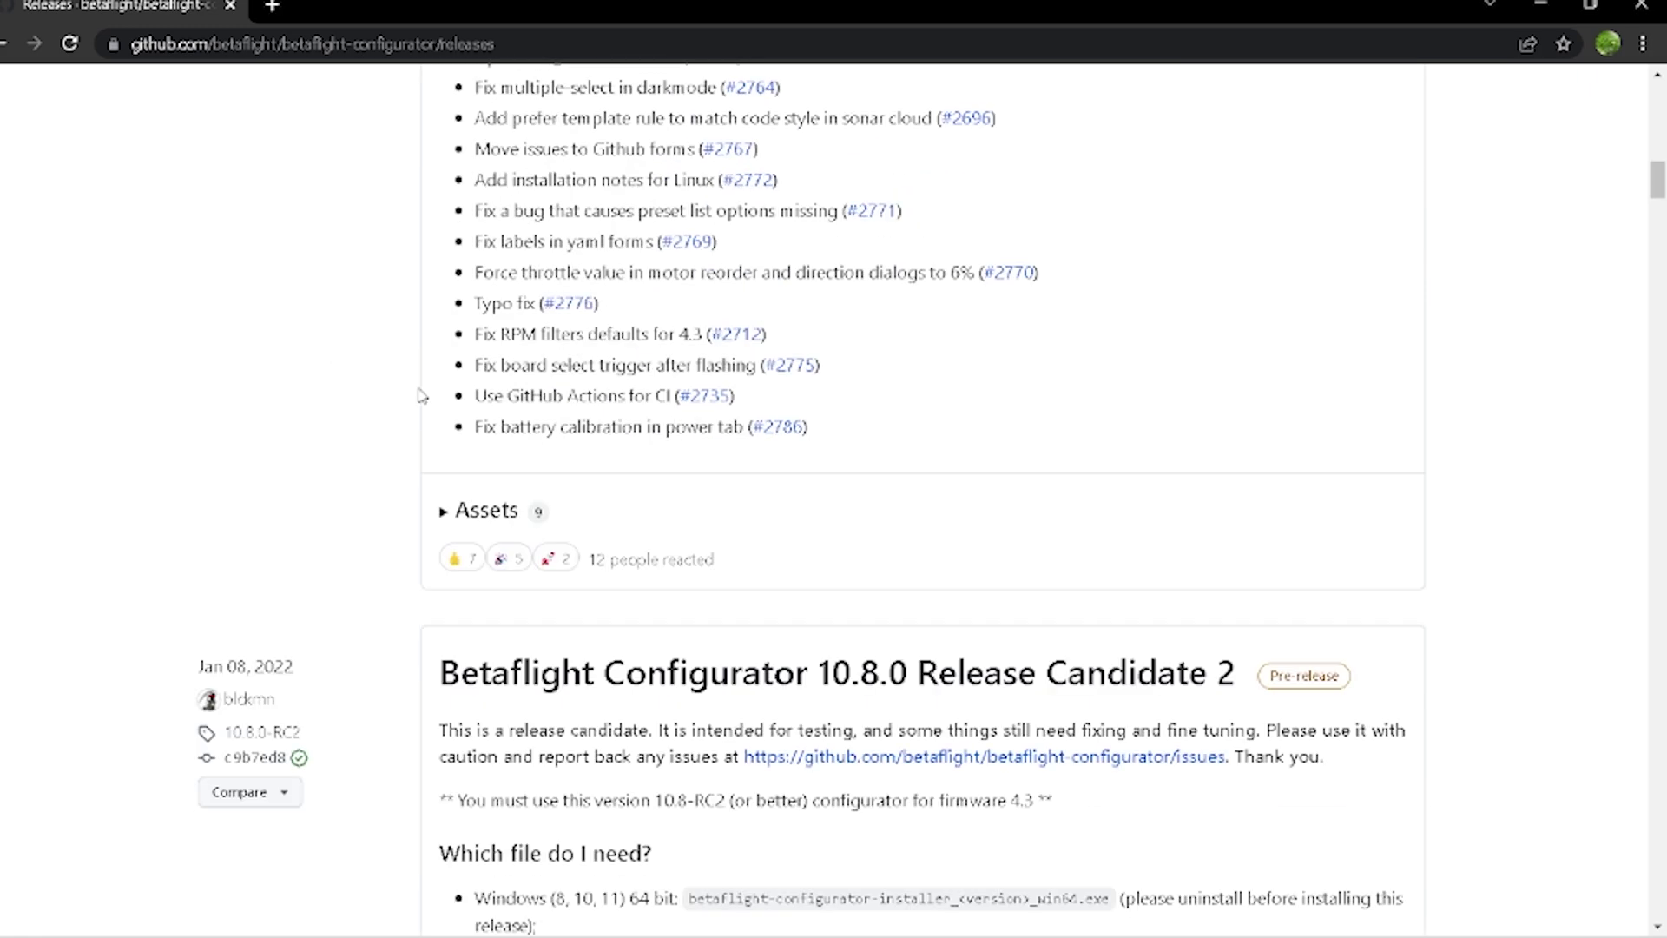
# Step: Expand the 10.8.0 RC3 Assets and scroll through its nine downloadable files
pyautogui.click(445, 514)
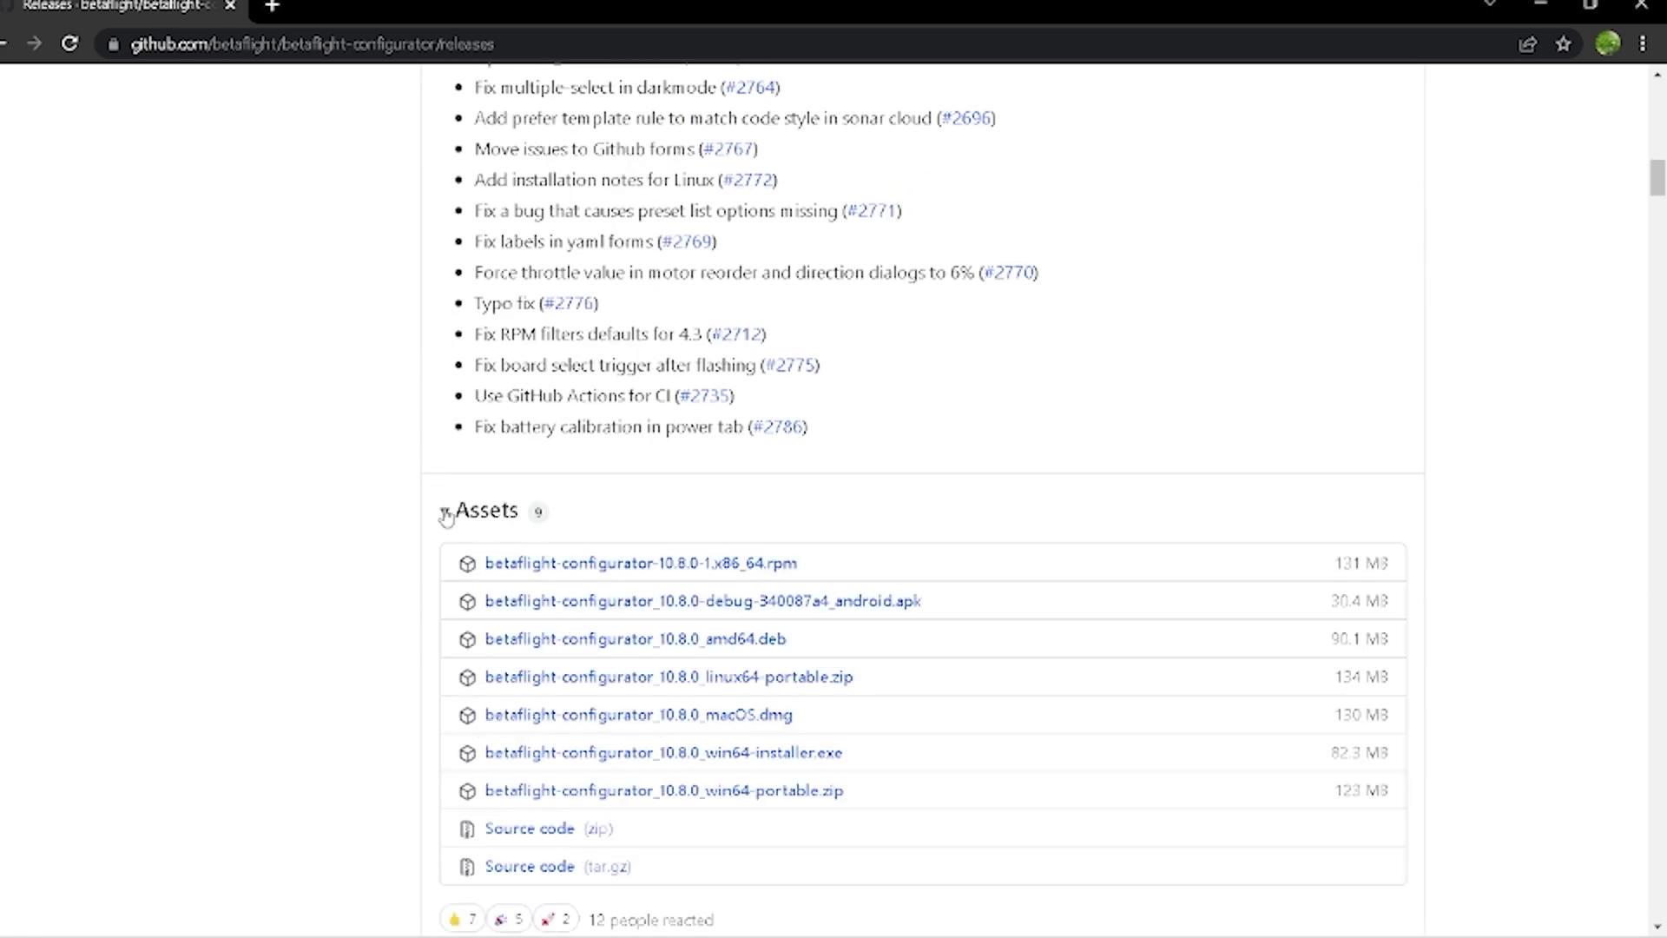
pyautogui.scroll(-1, 588, 291)
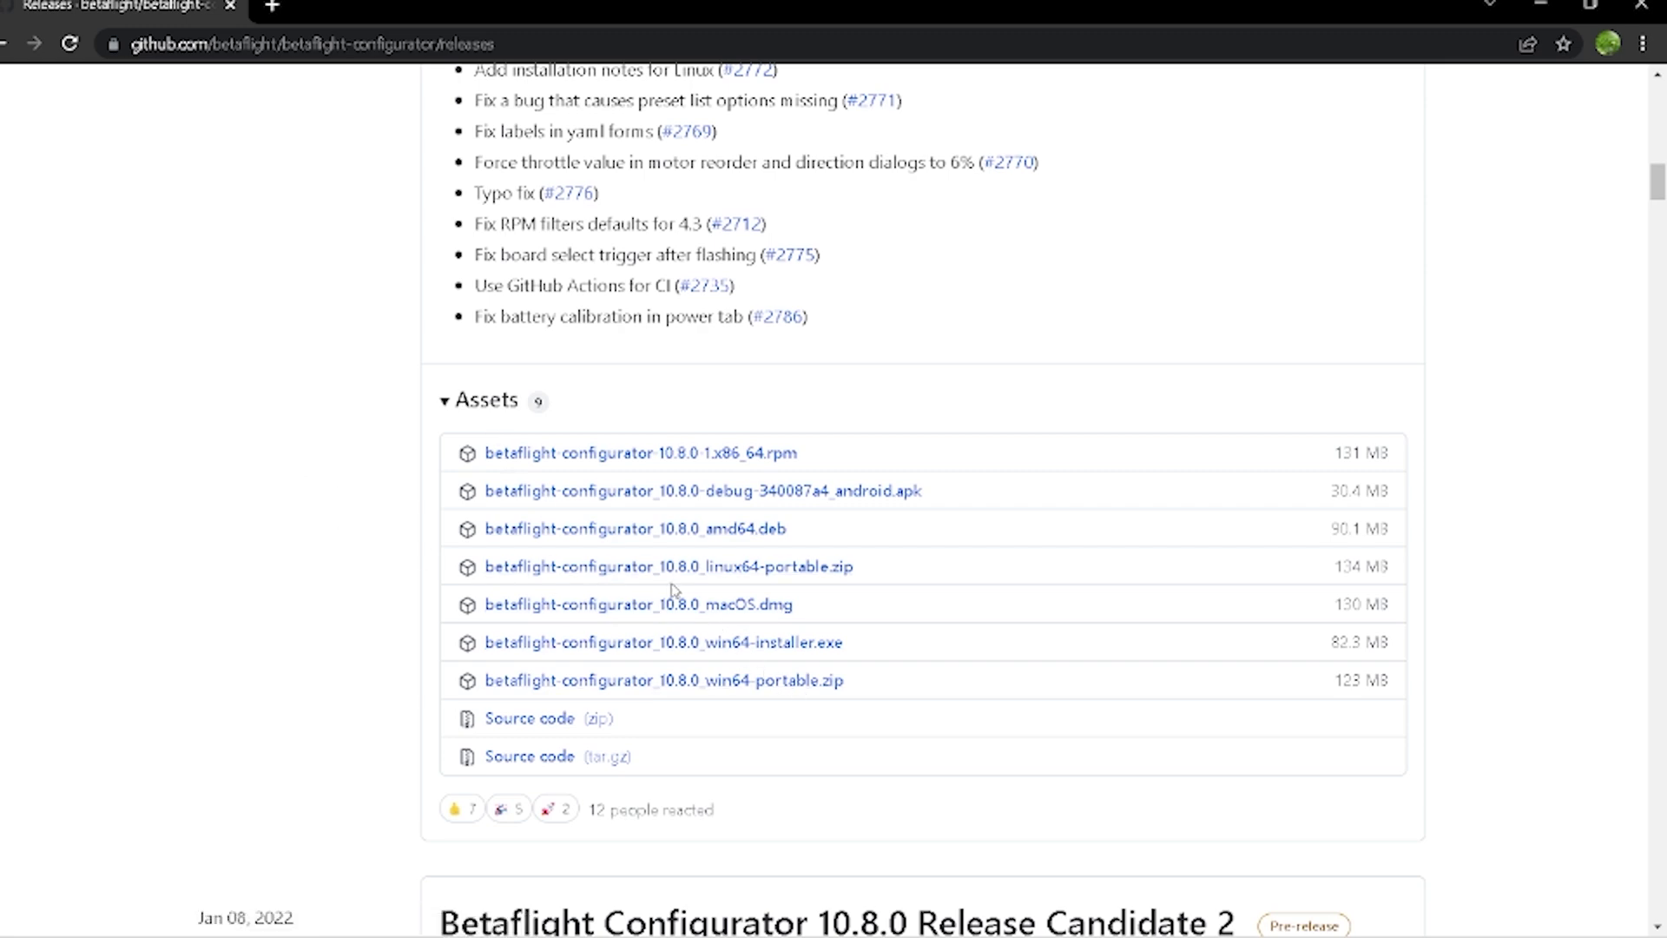
pyautogui.scroll(10, 675, 586)
pyautogui.scroll(-6, 699, 575)
pyautogui.scroll(-5, 736, 610)
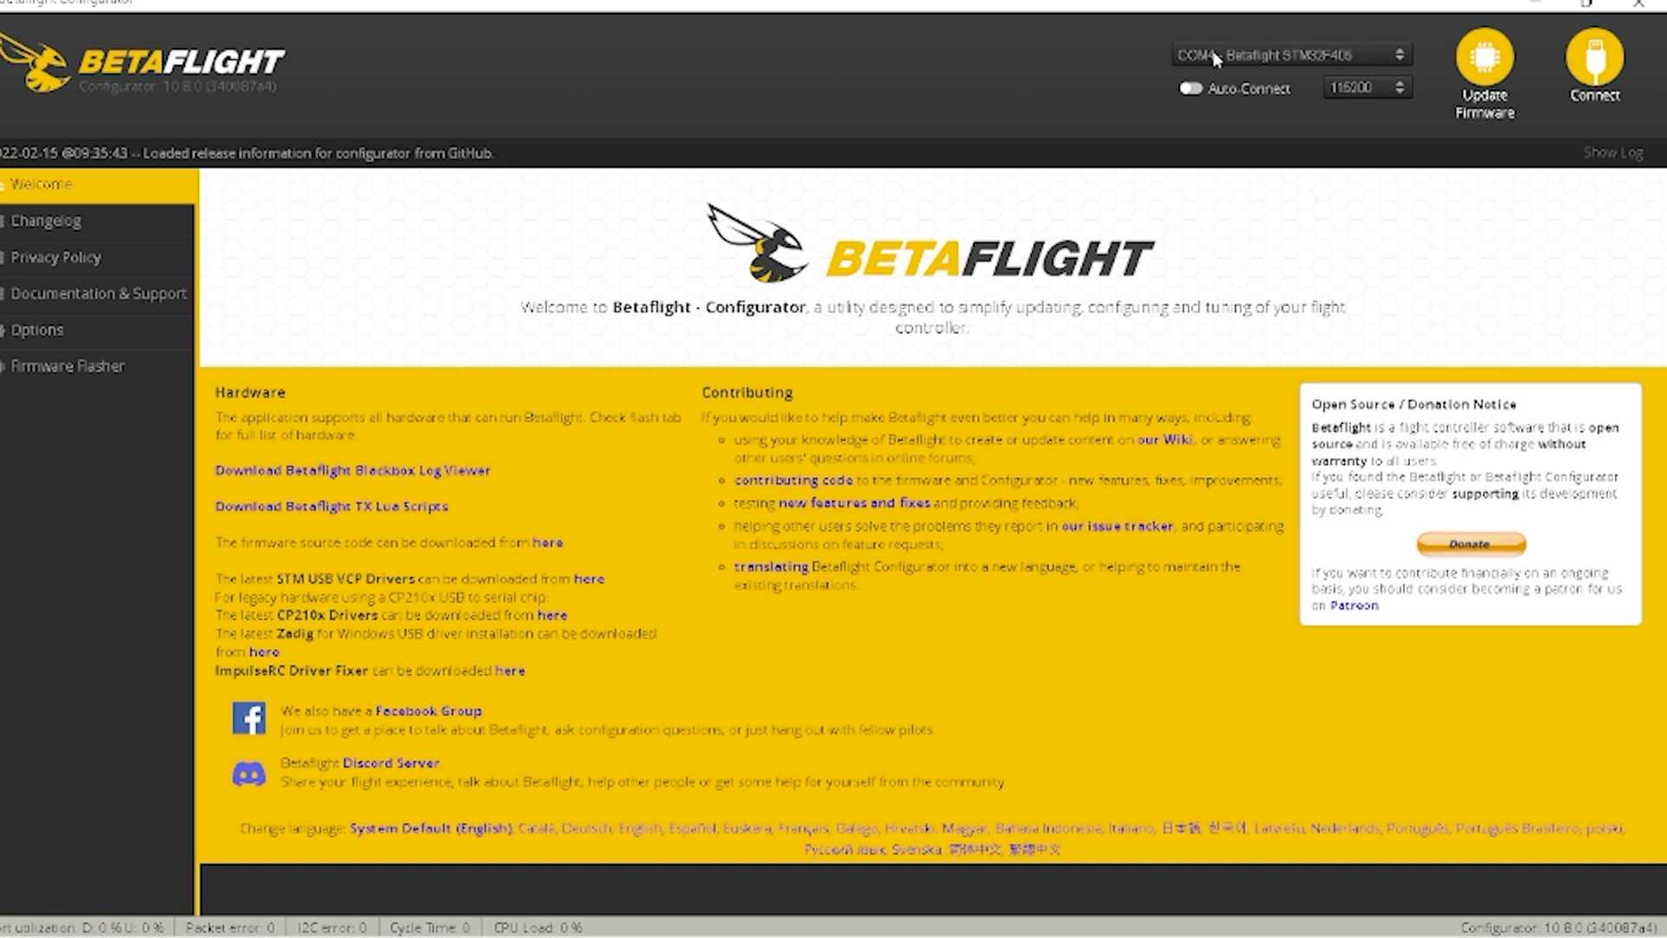
# Step: Go to the Firmware Flasher and auto-detect the connected board as BETAFLIGHTF4
pyautogui.click(1487, 59)
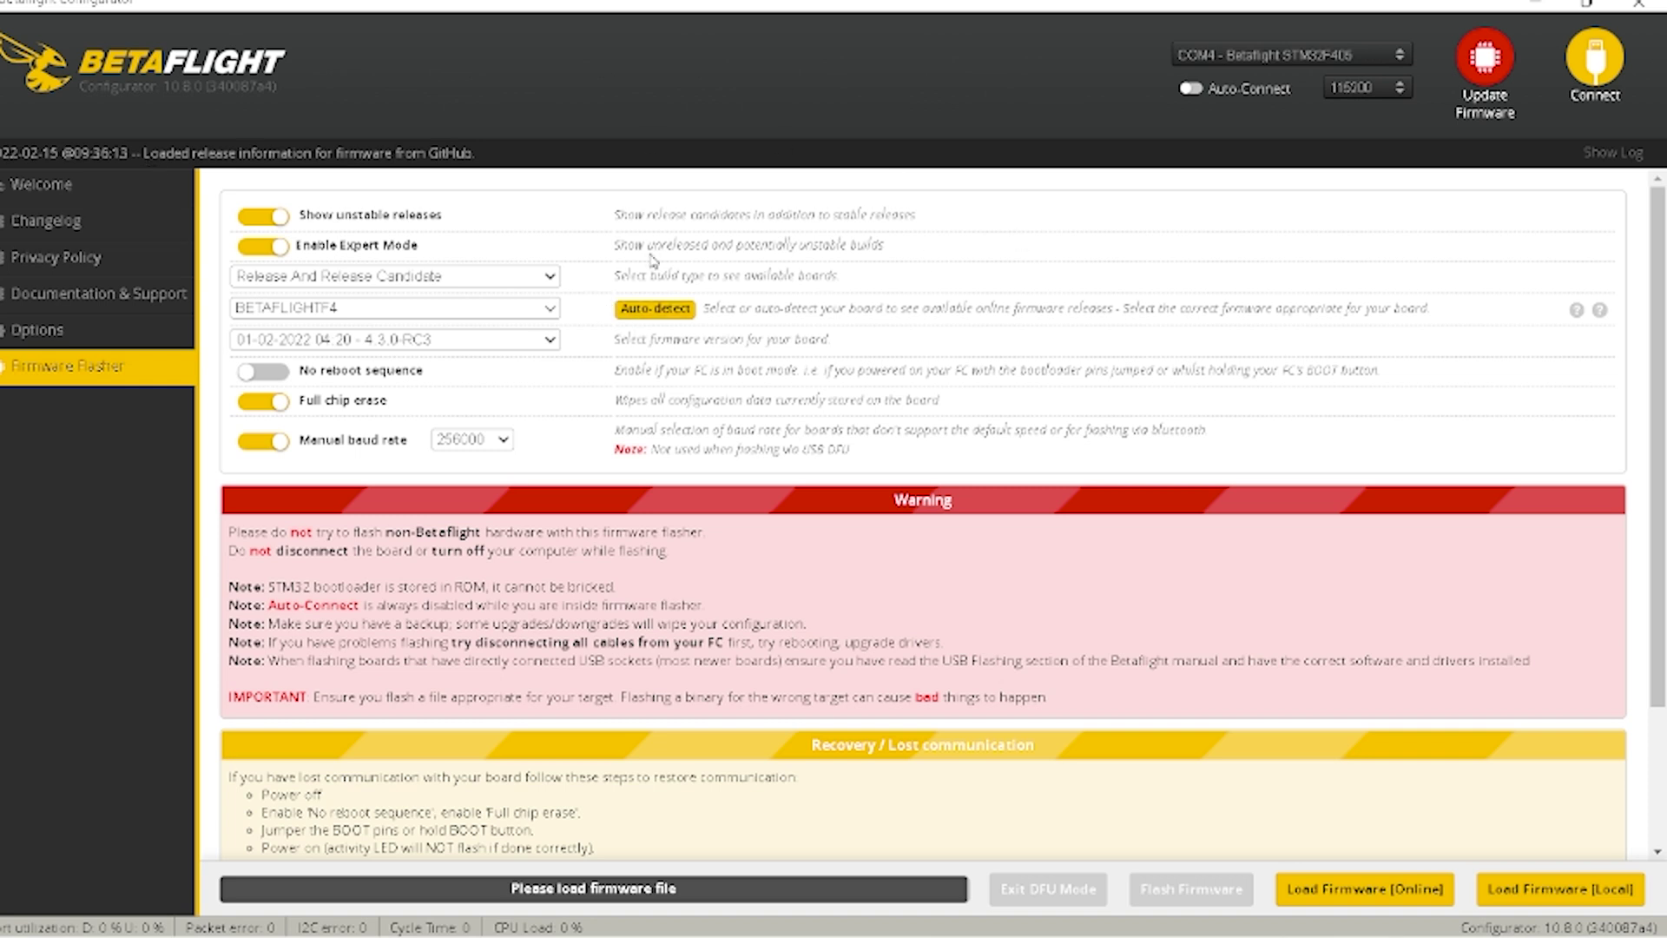
pyautogui.click(675, 315)
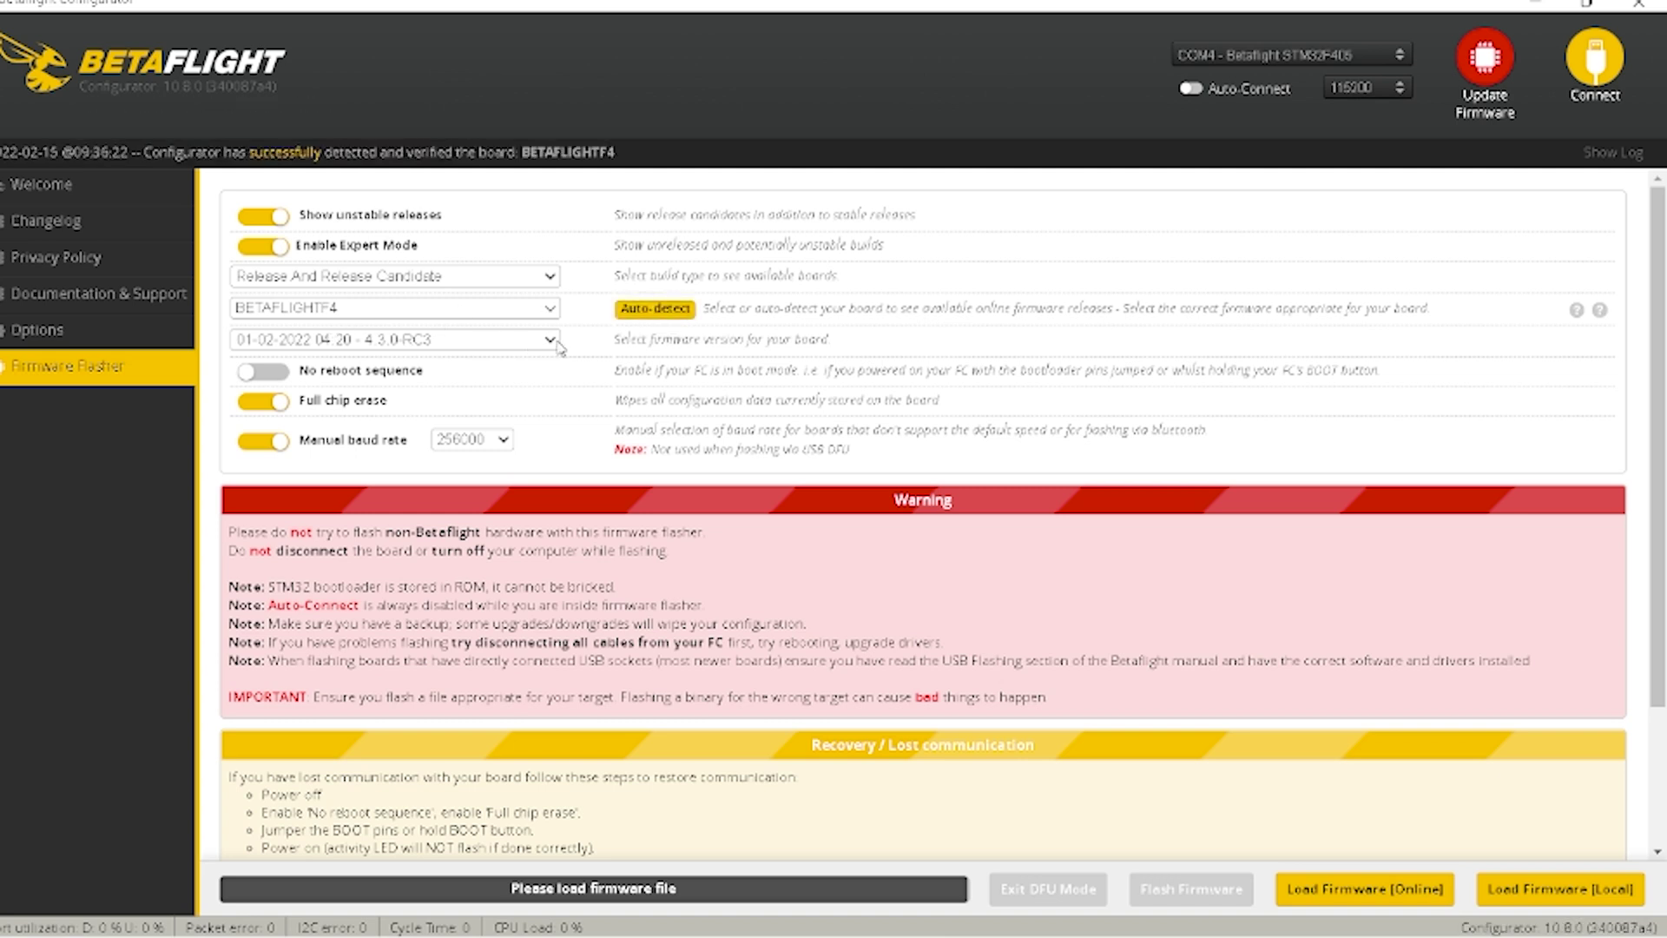
pyautogui.click(550, 276)
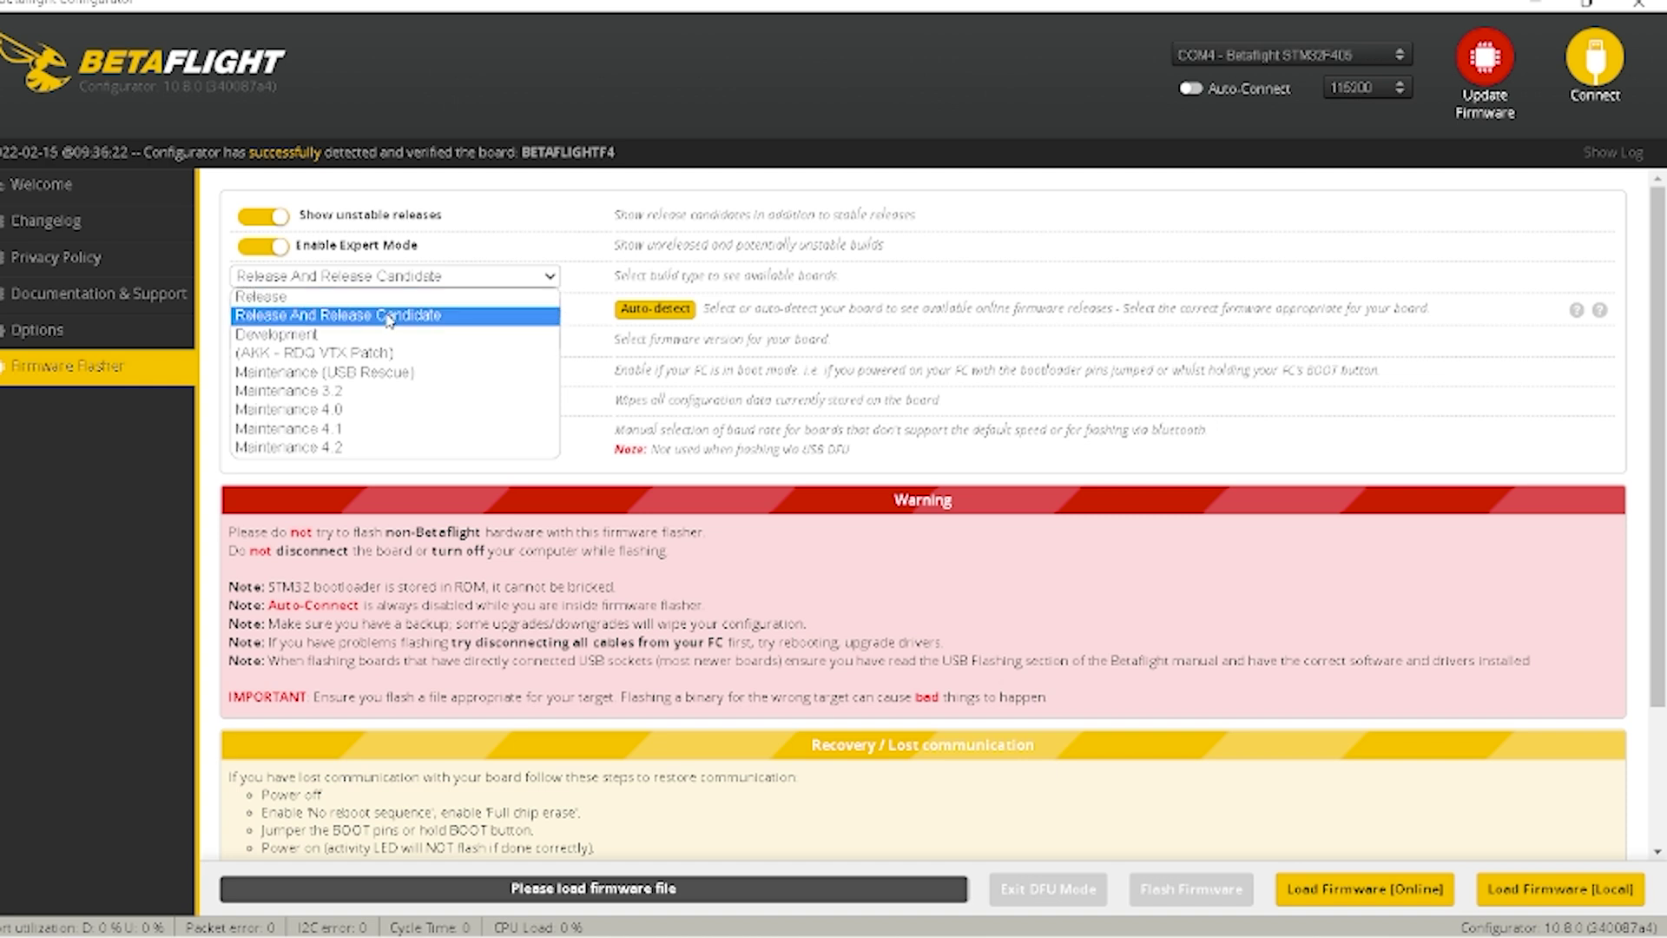
pyautogui.press('Up')
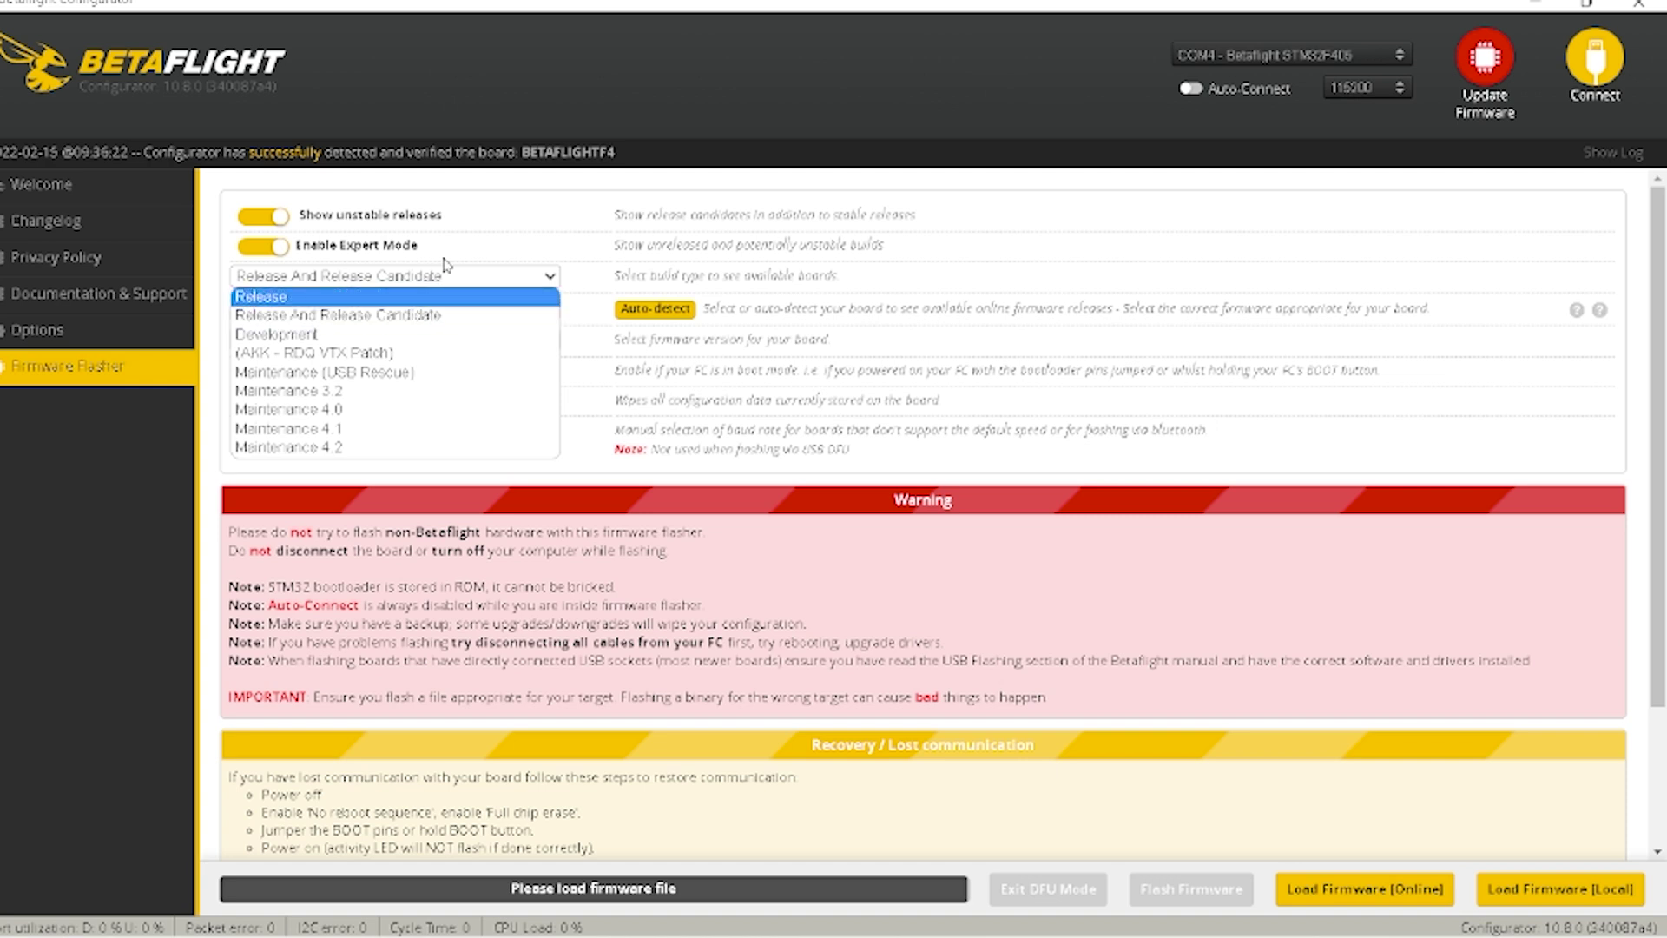
pyautogui.click(380, 321)
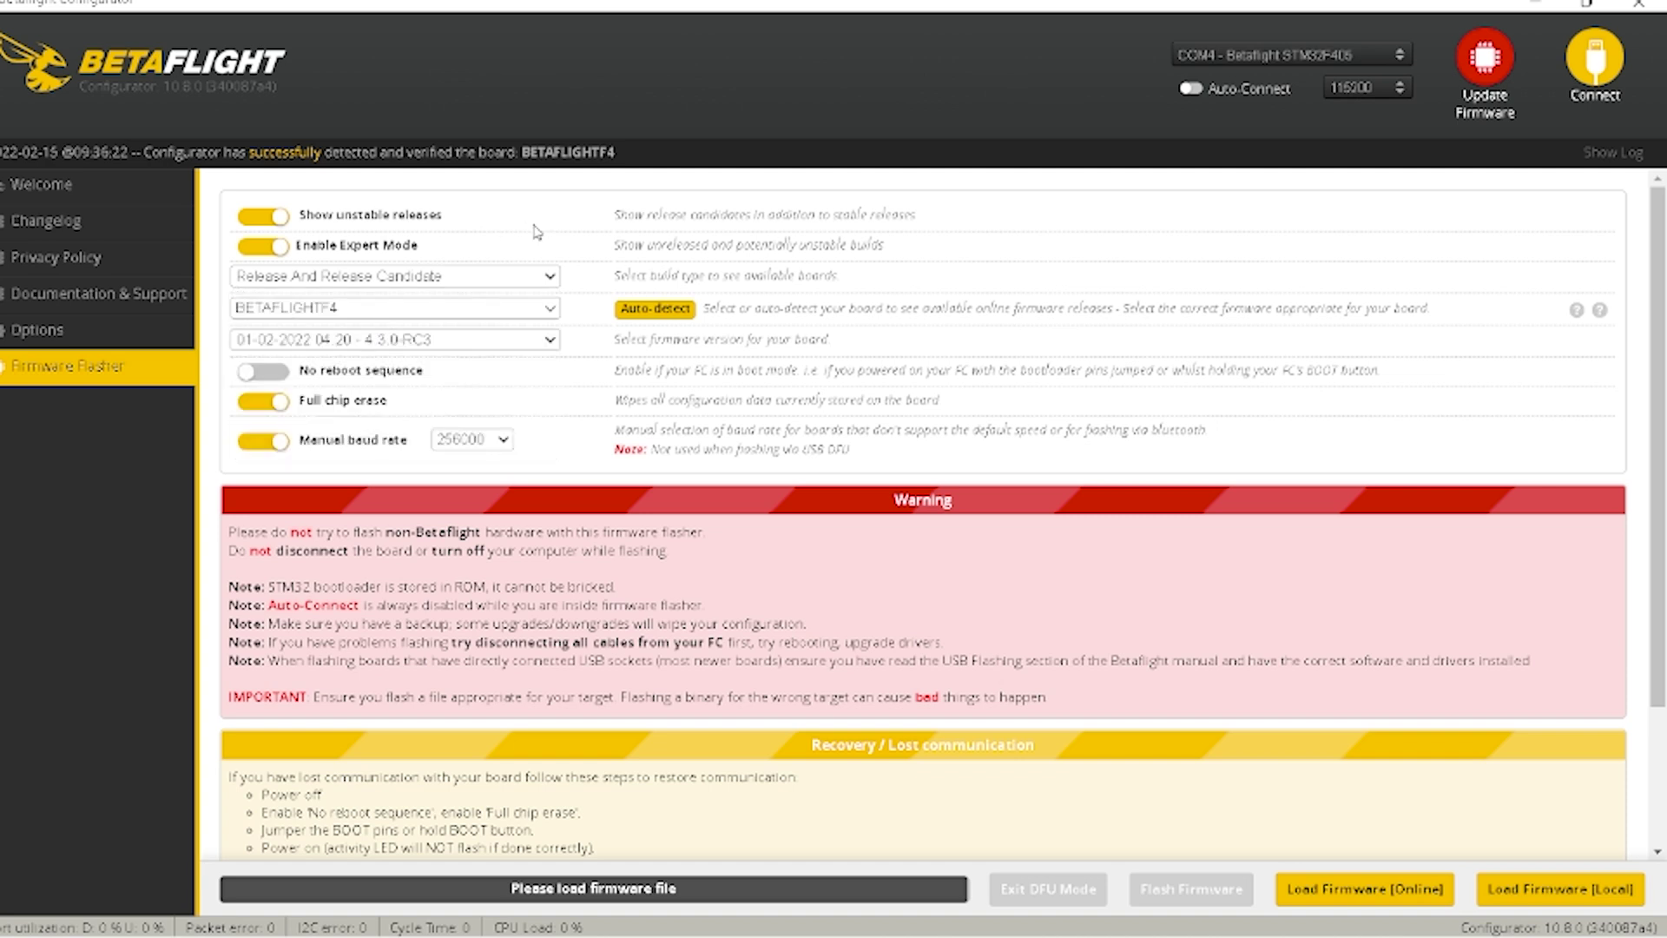
pyautogui.click(510, 340)
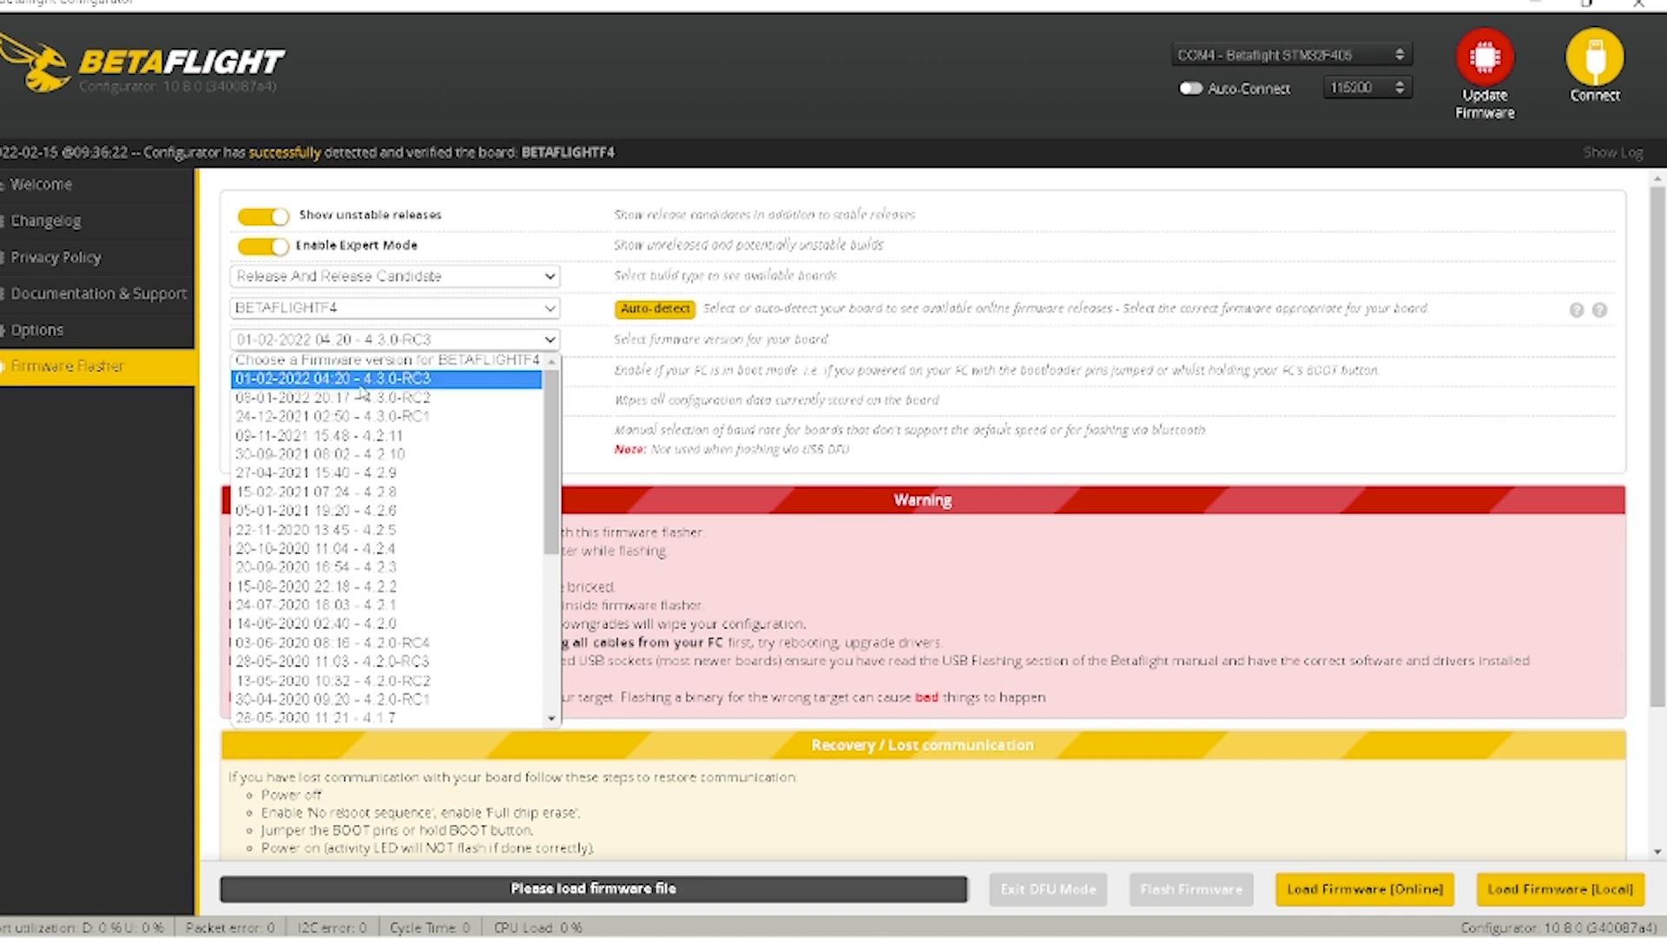
pyautogui.click(597, 265)
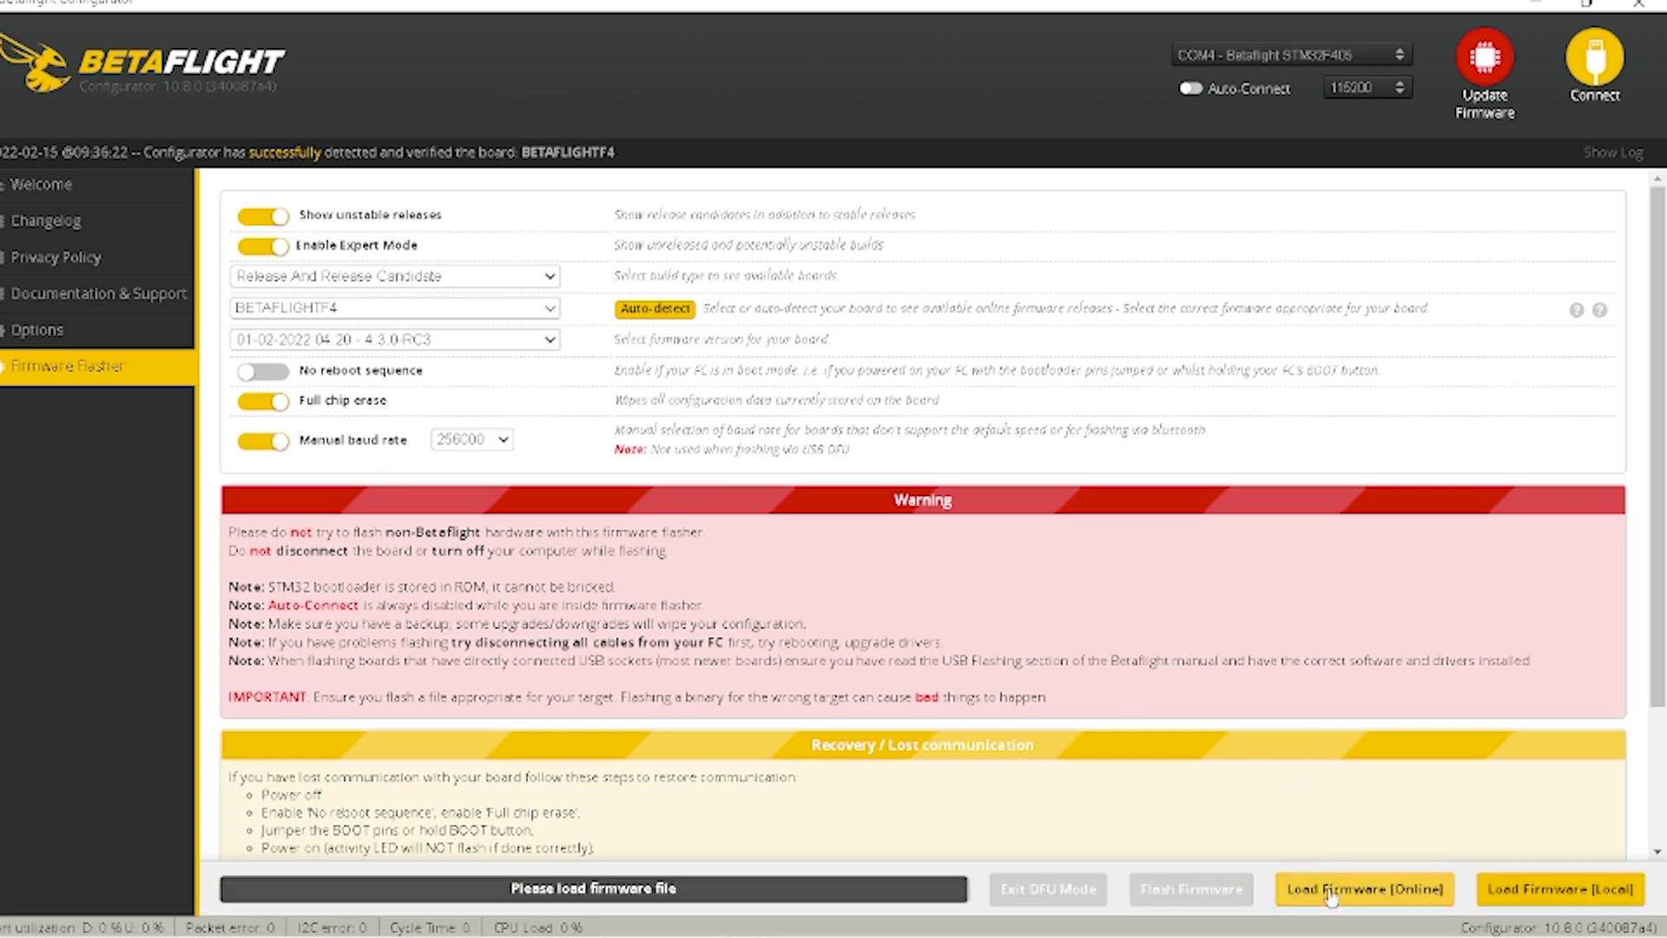
# Step: Load the 4.3.0-RC3 BETAFLIGHTF4 firmware online and review its release info
pyautogui.scroll(-1, 1255, 754)
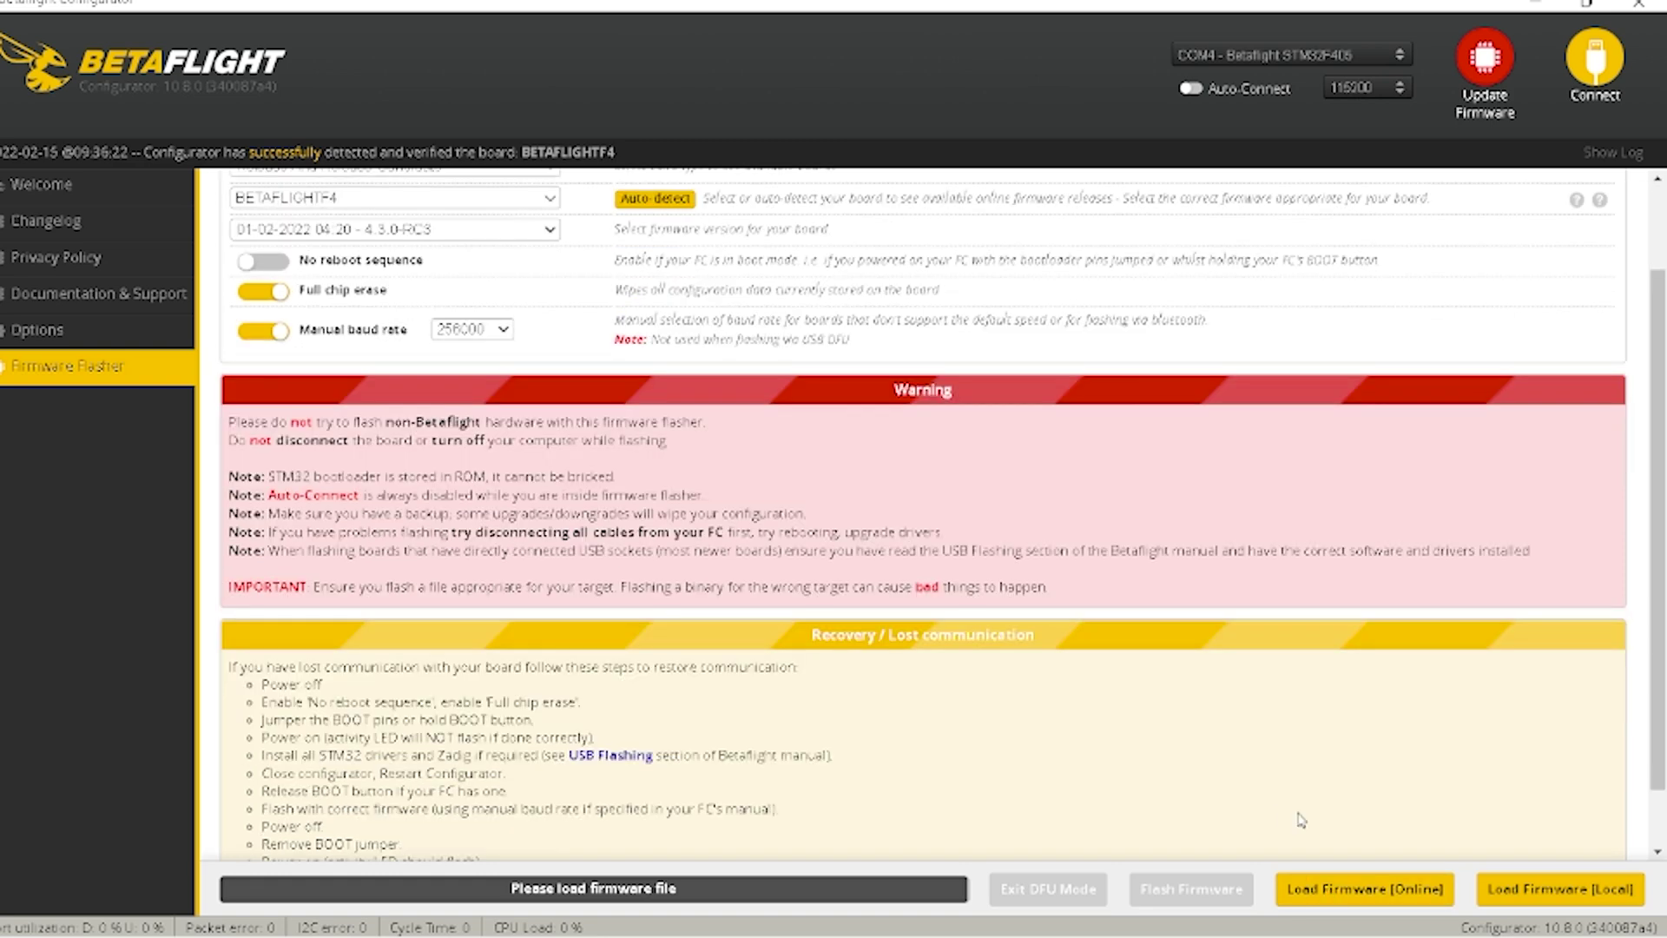
pyautogui.click(1333, 887)
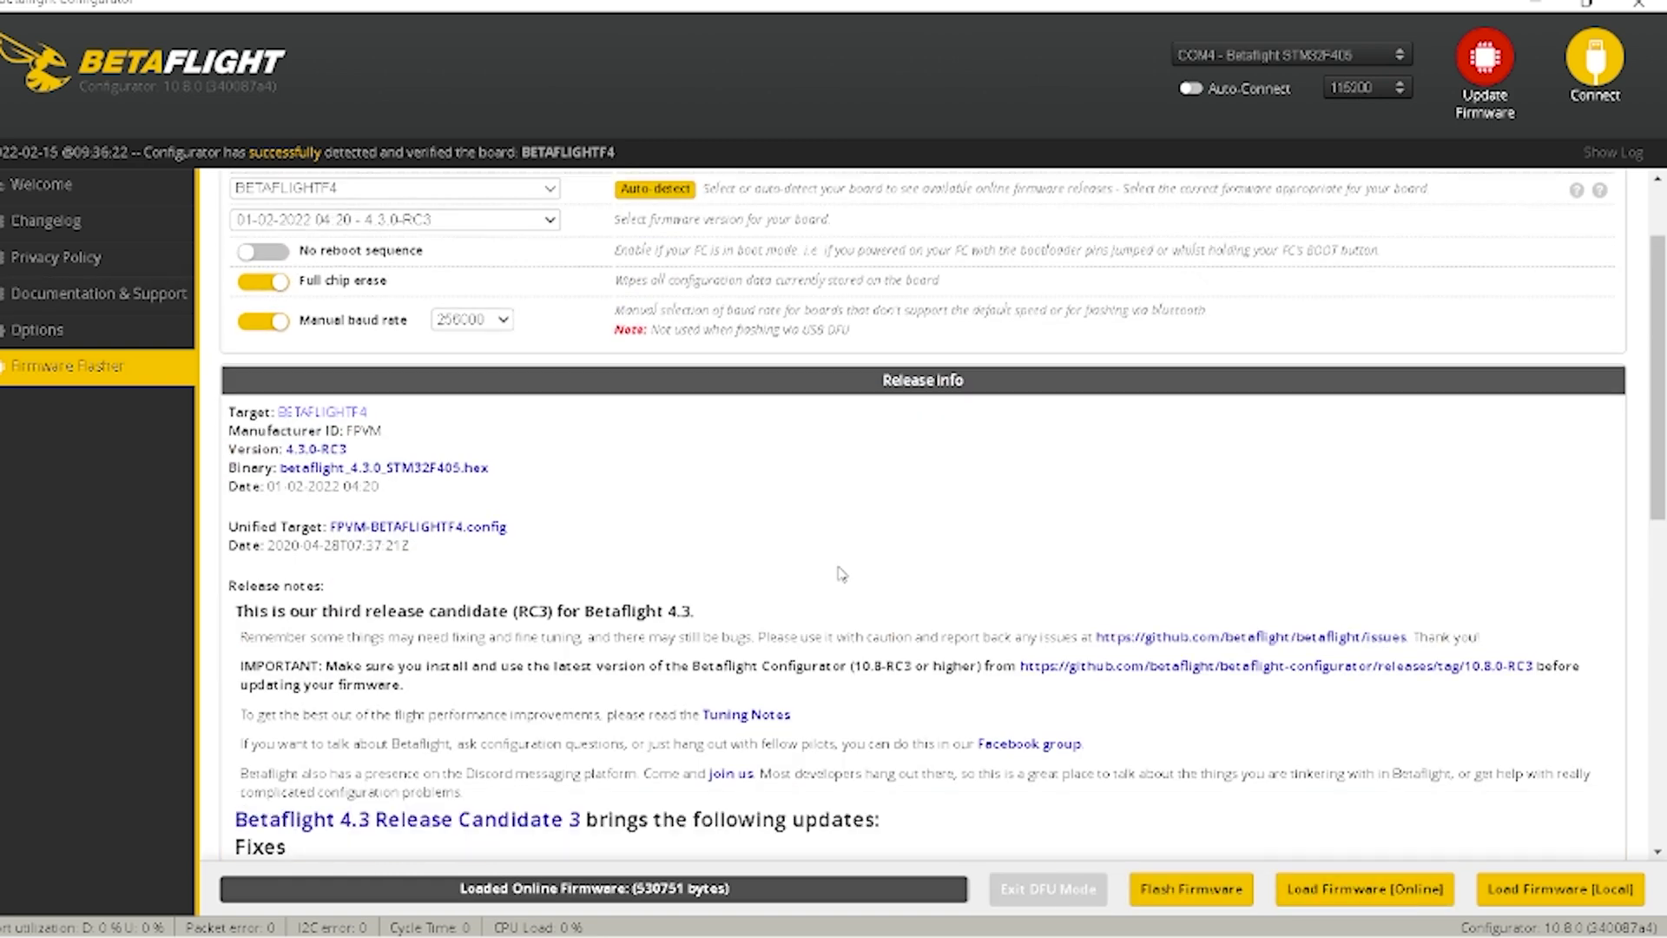
pyautogui.scroll(-1, 840, 573)
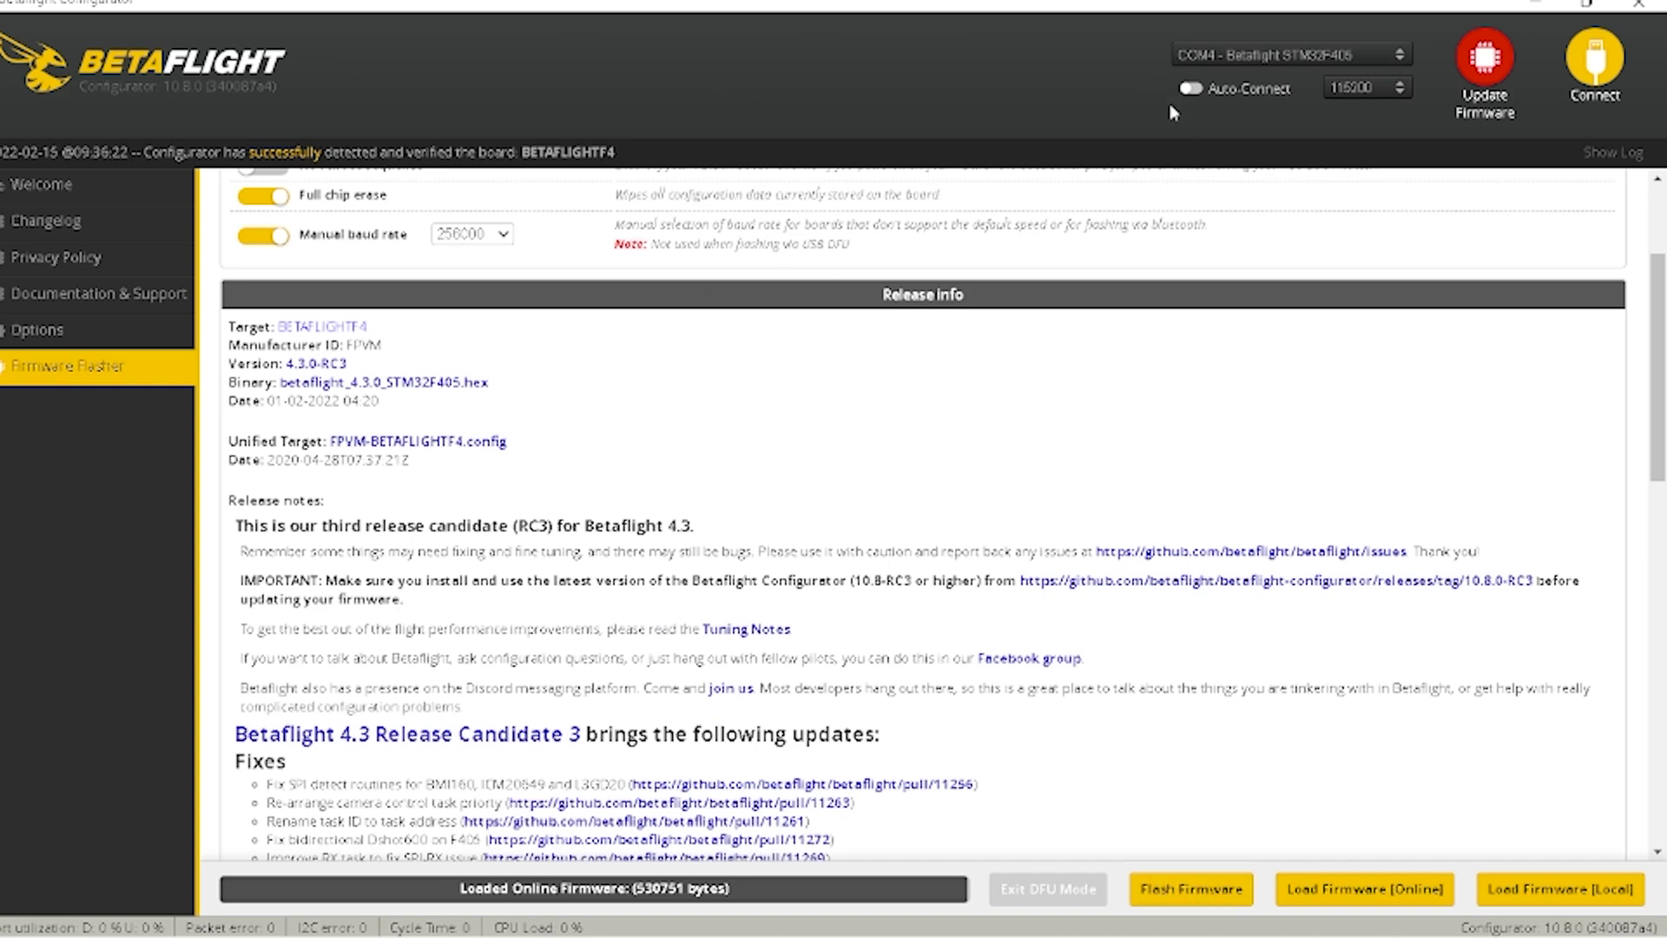
pyautogui.scroll(3, 1124, 481)
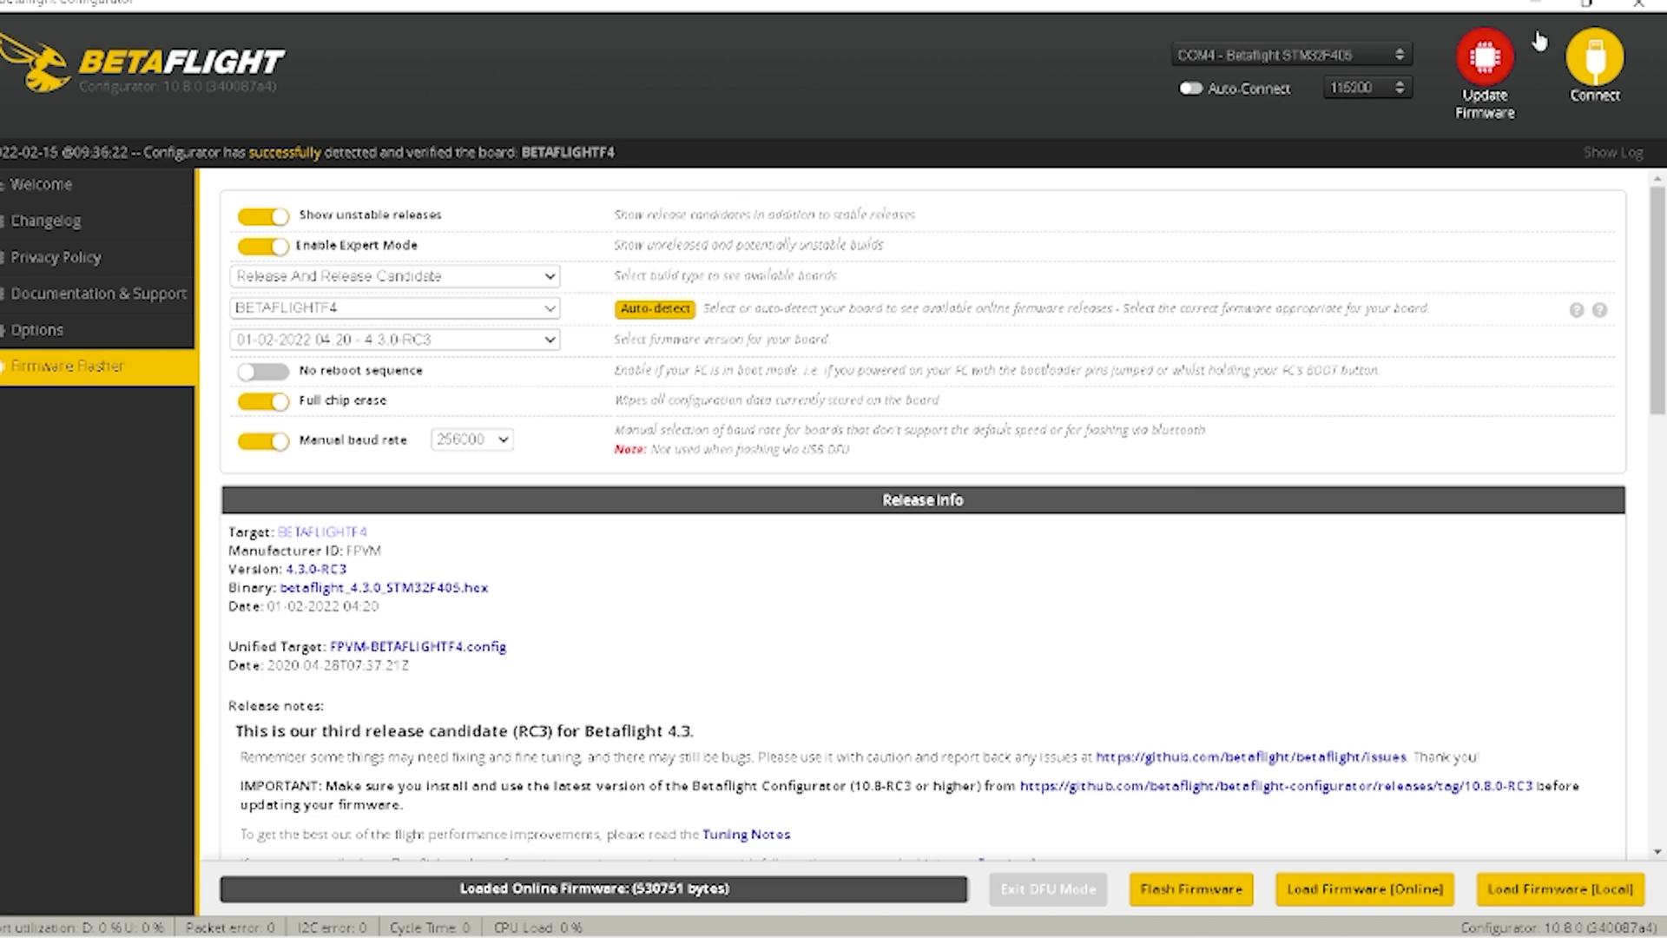
# Step: Connect to the flight controller to show its 4.3.0 Setup page
pyautogui.click(1615, 69)
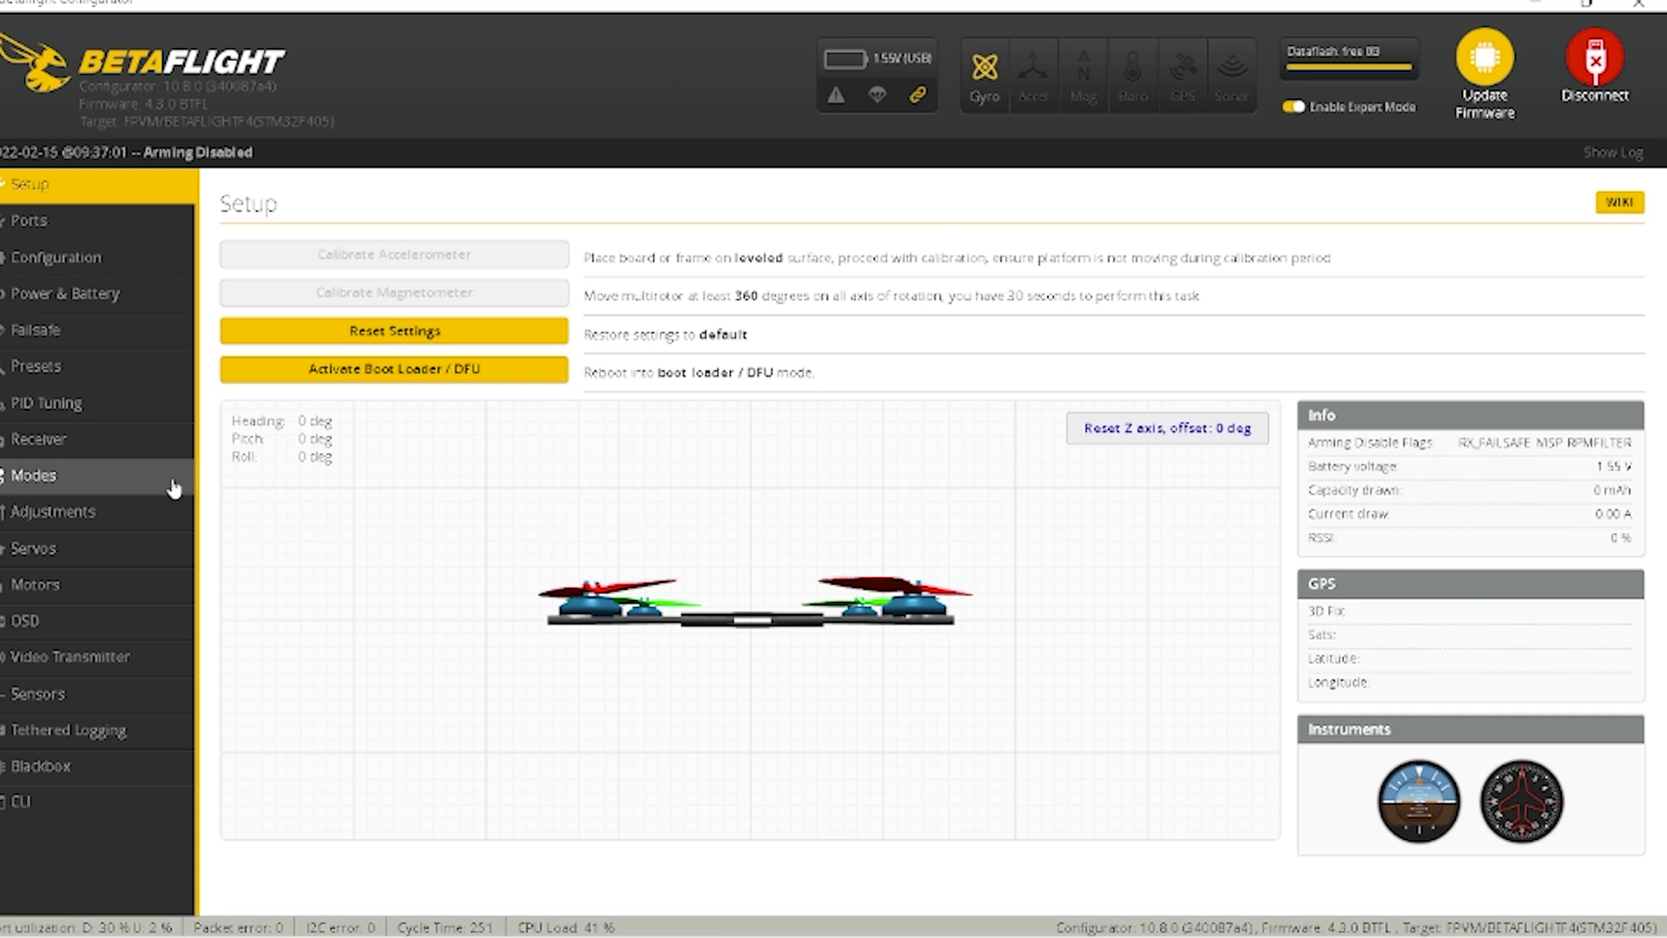
# Step: Browse the 4.3 presets and view the SupaflyFPV Freestyle 5 Inch preset details
pyautogui.click(66, 384)
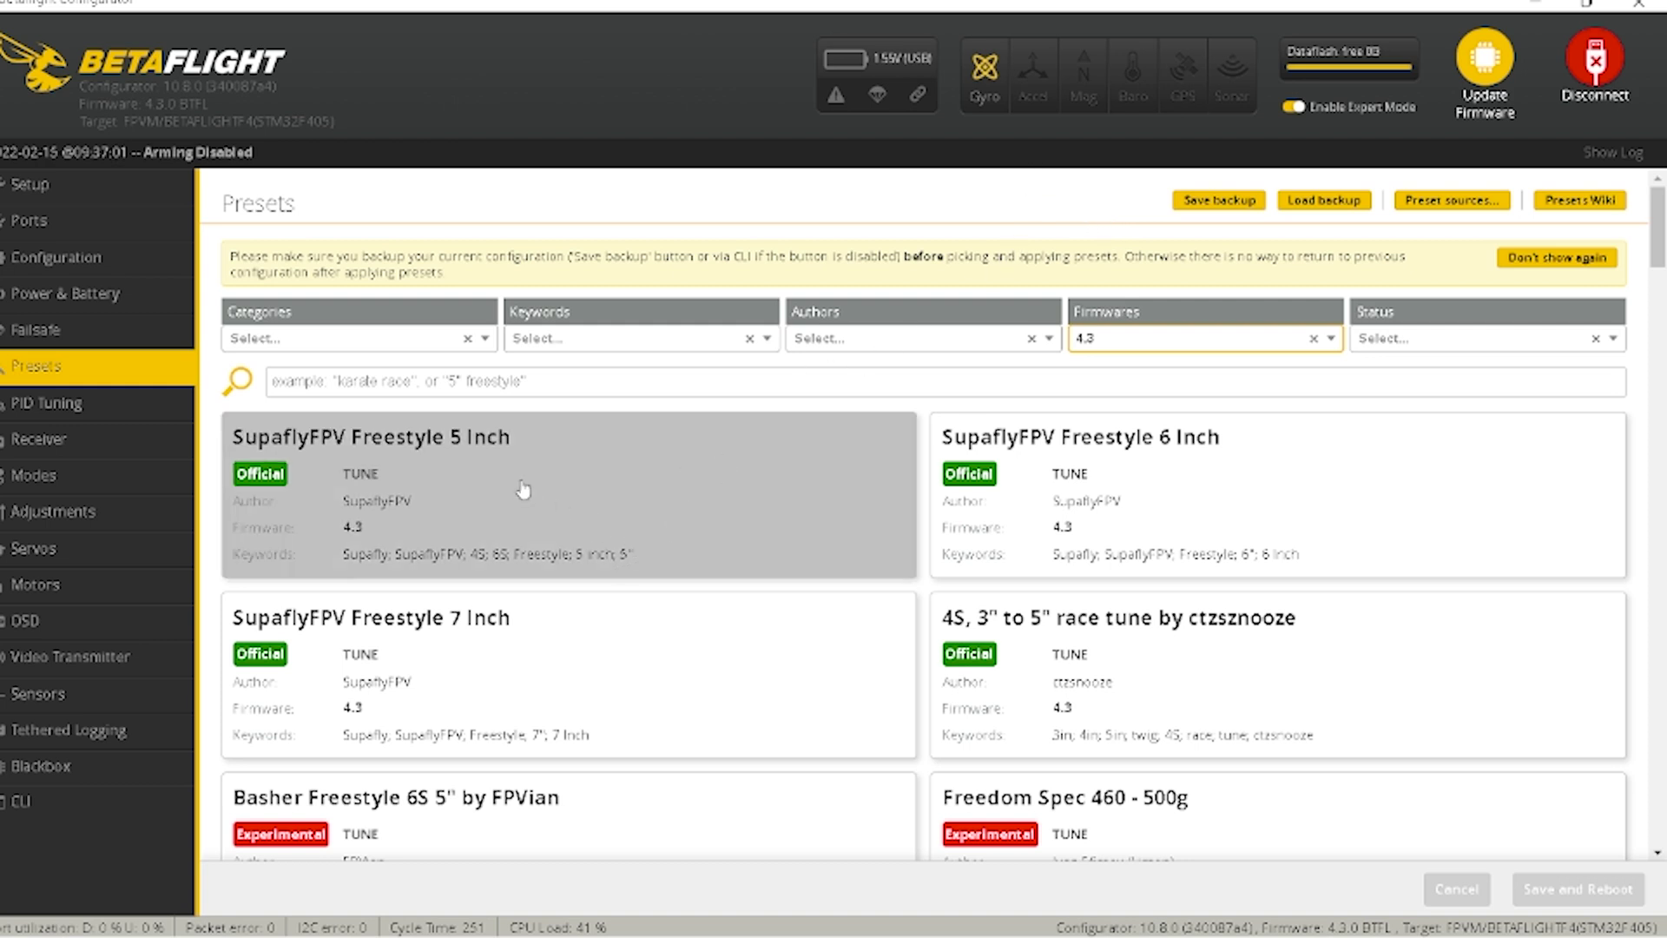
pyautogui.click(559, 484)
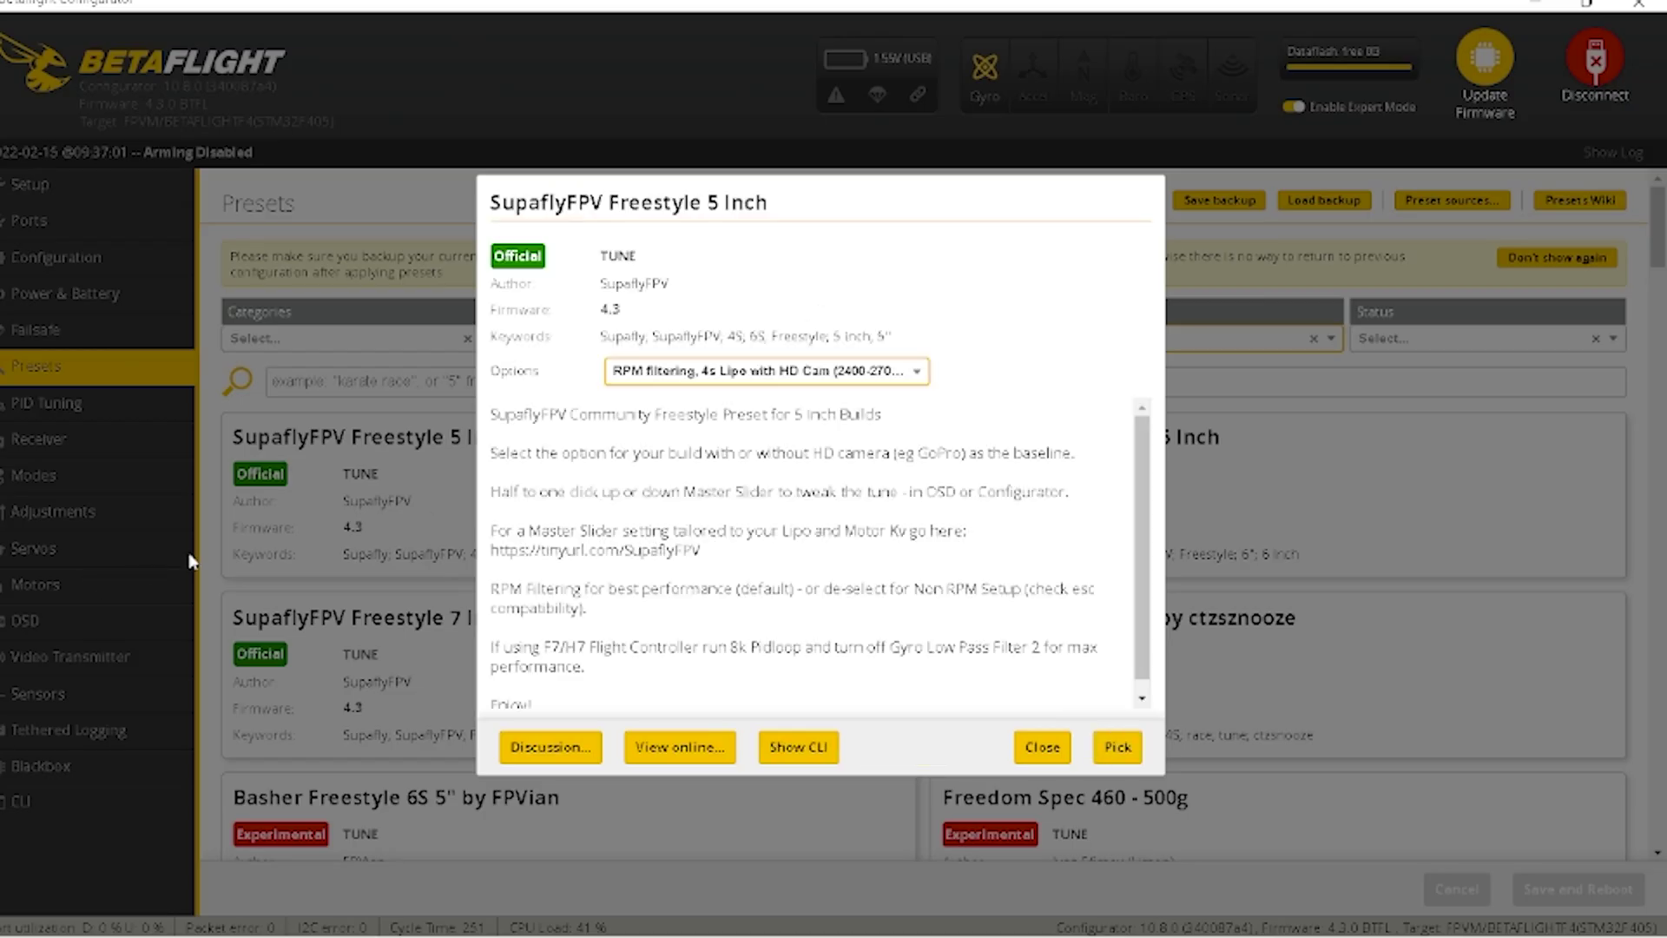
pyautogui.click(912, 372)
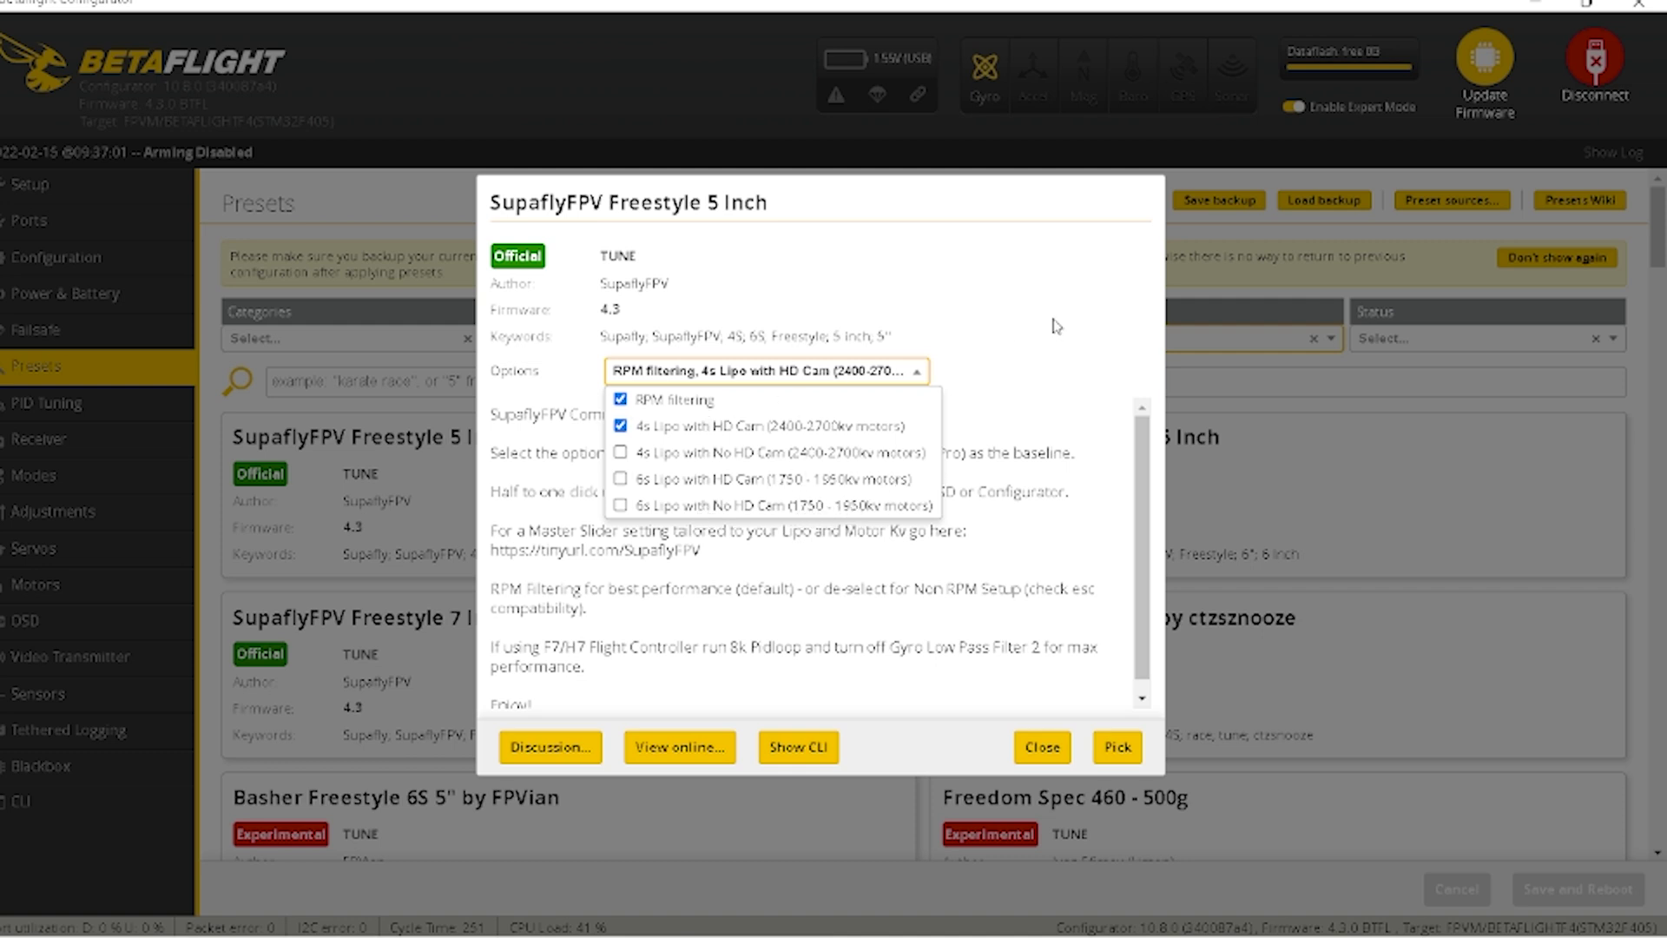
pyautogui.click(629, 530)
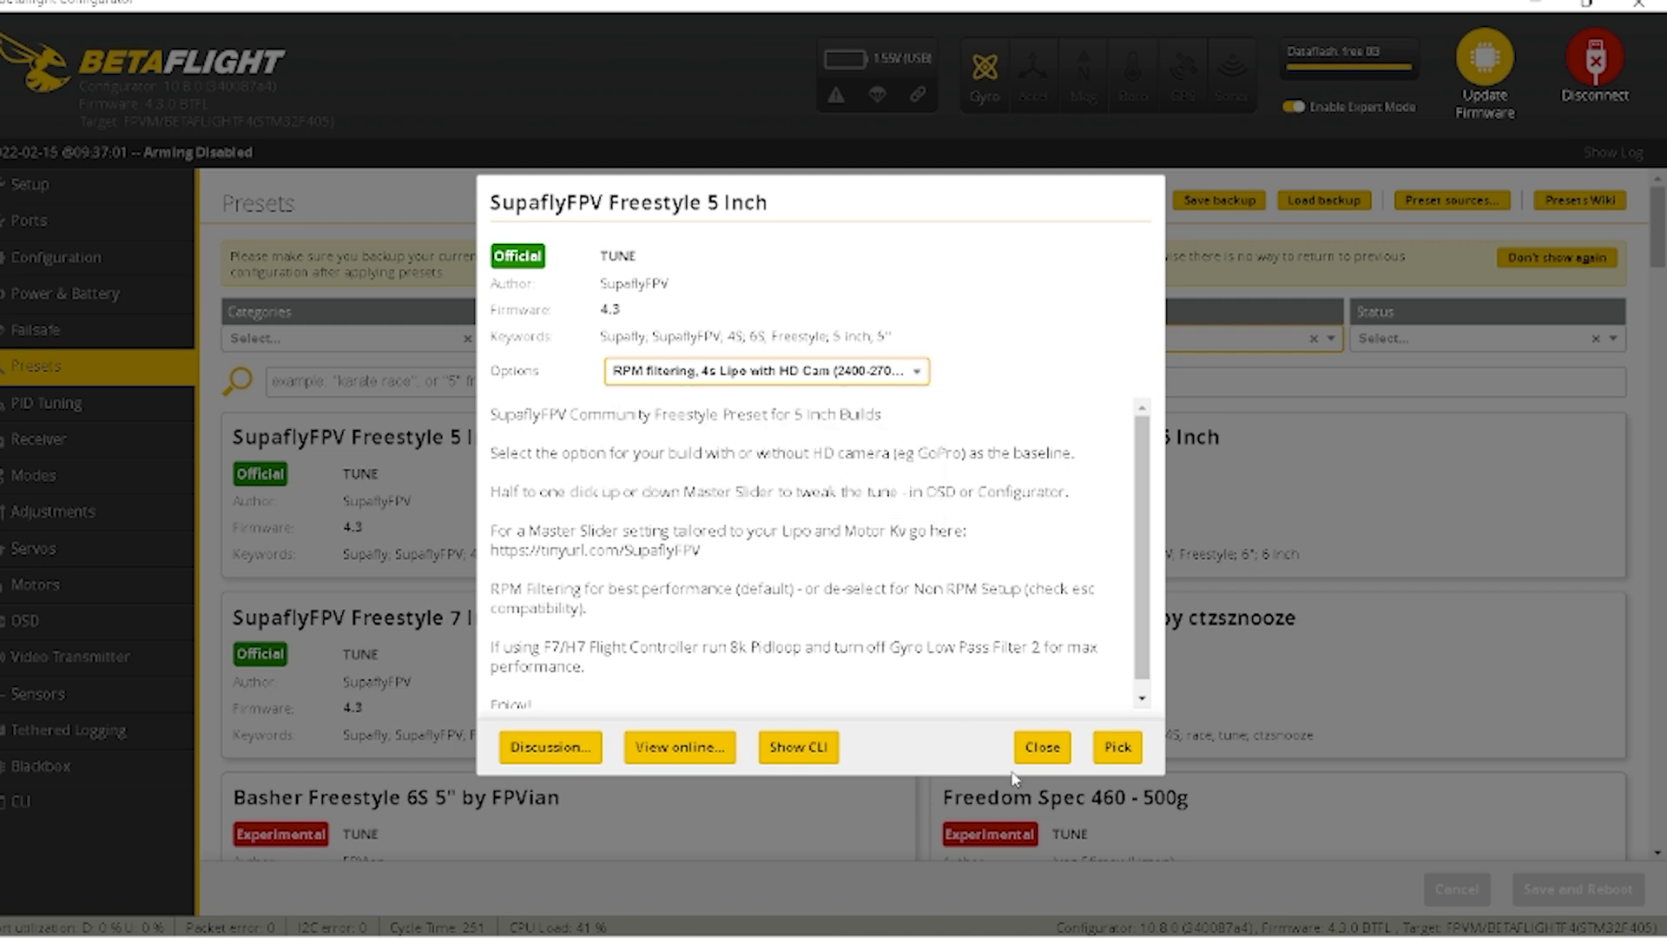
pyautogui.click(870, 380)
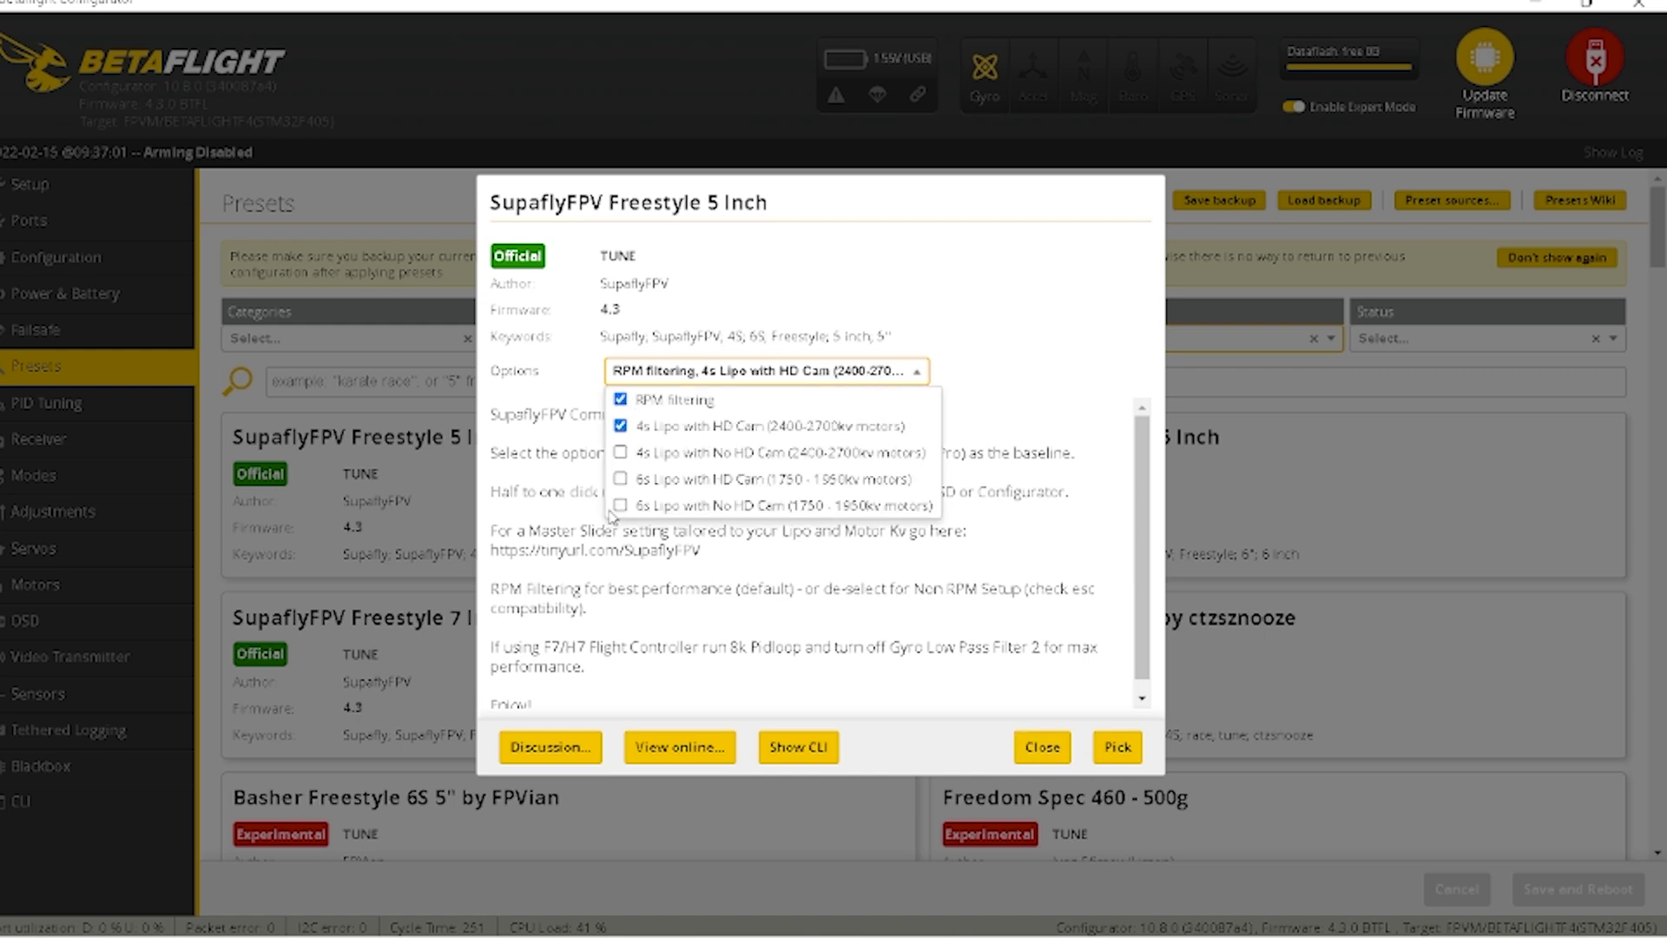
pyautogui.click(1046, 333)
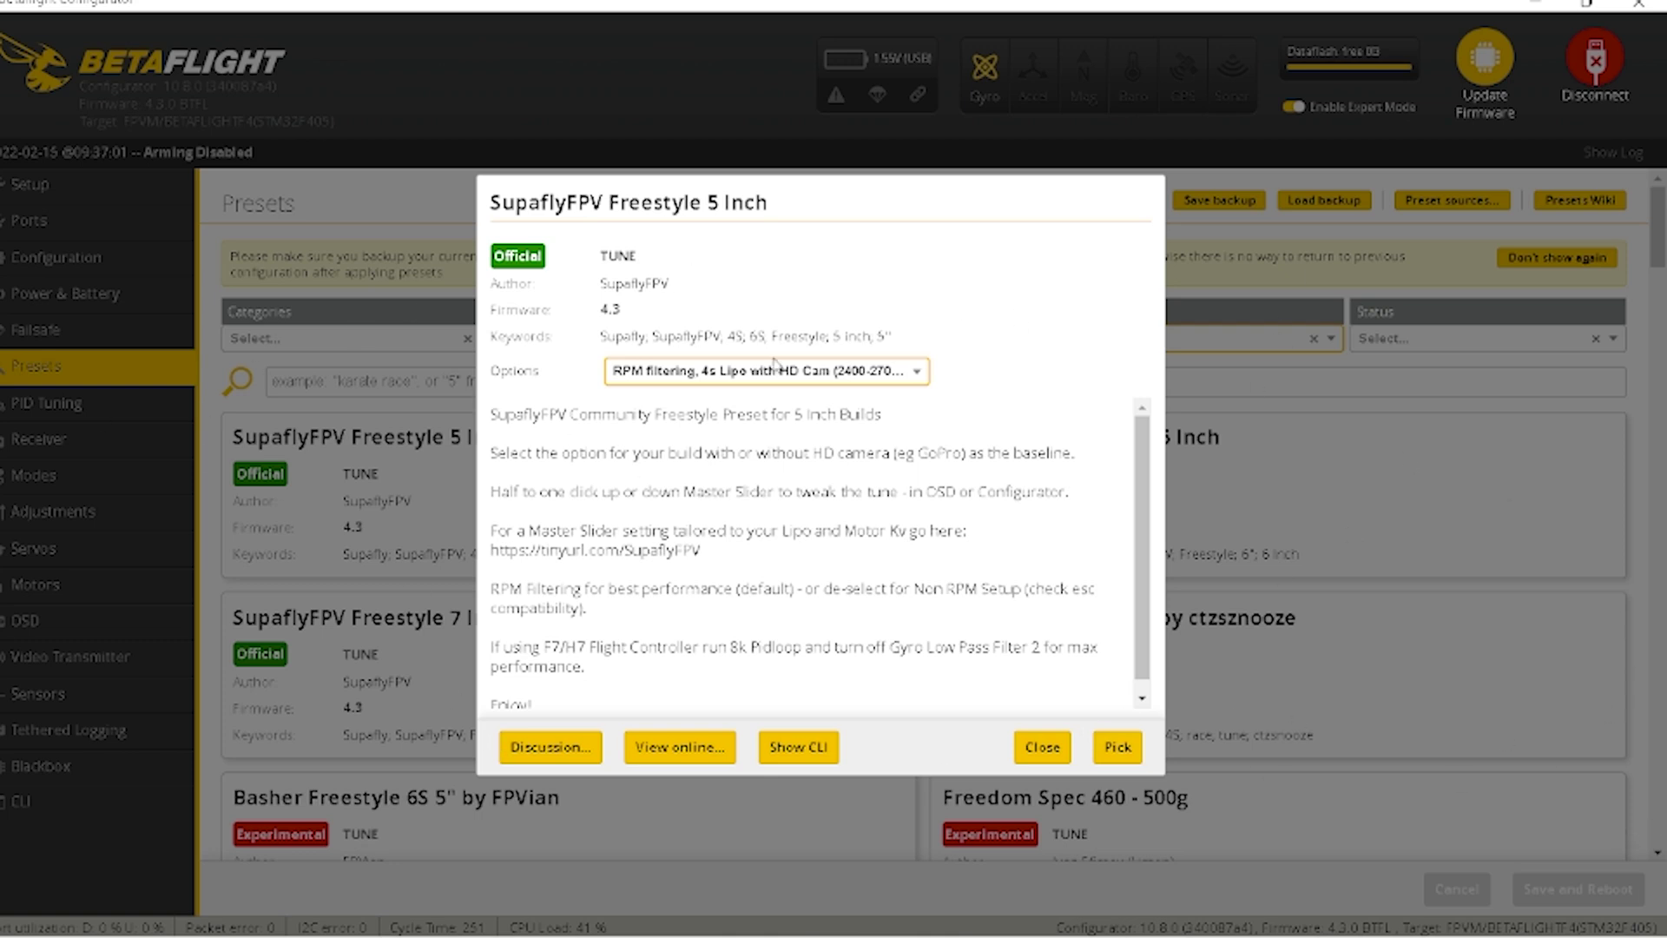
pyautogui.click(1042, 747)
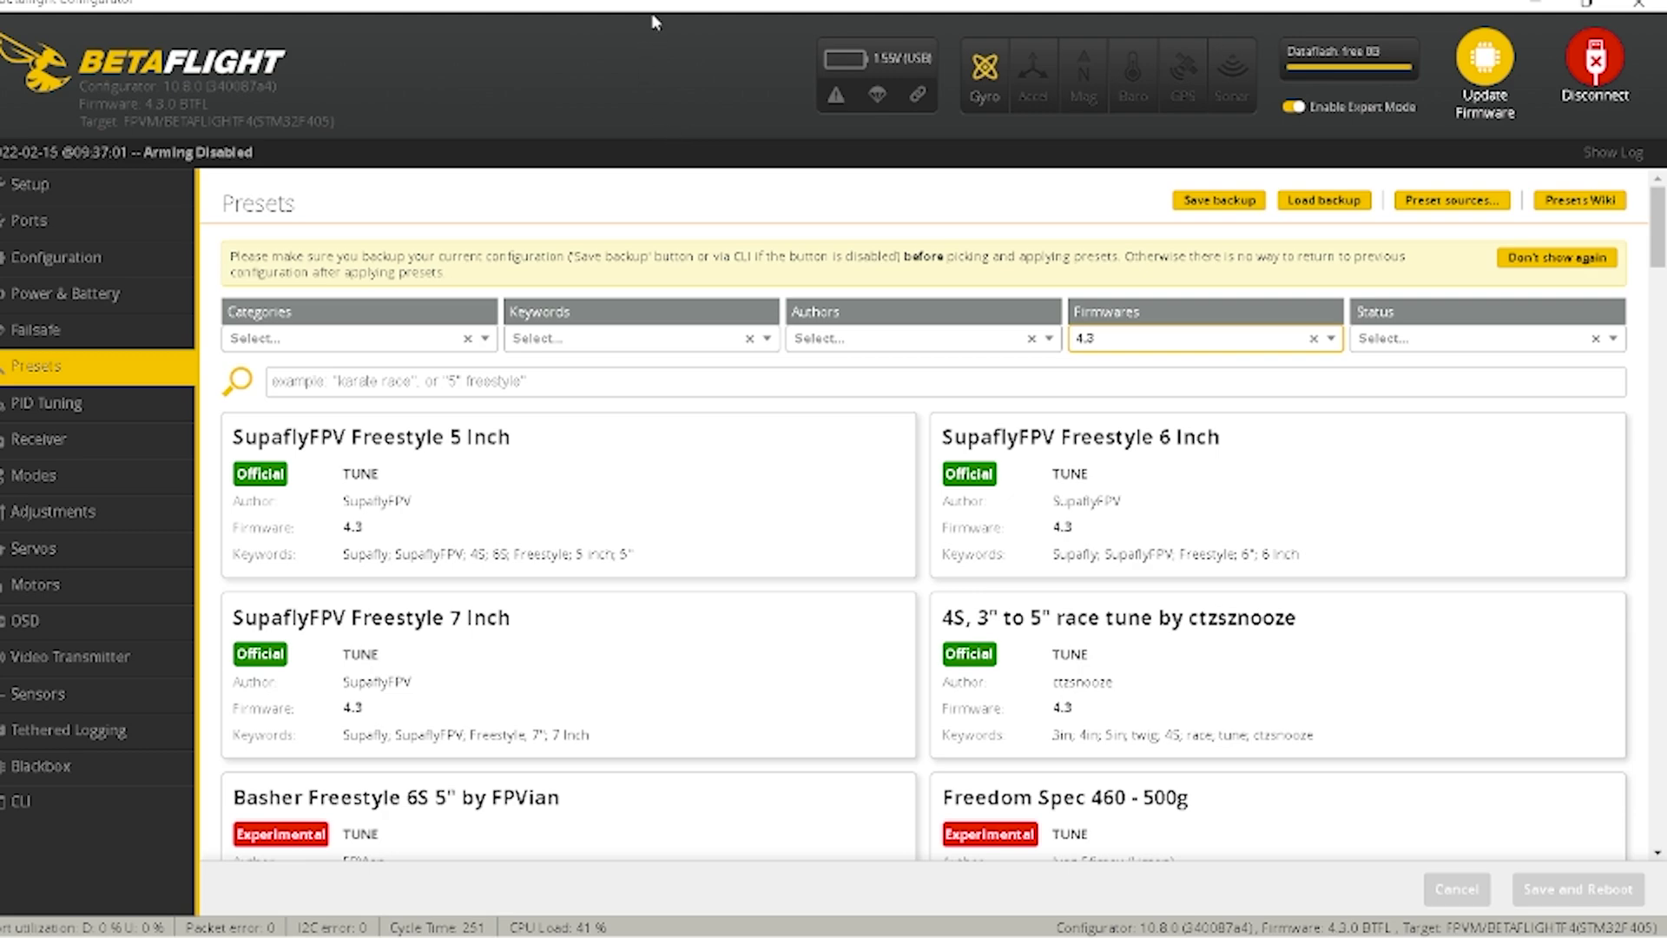